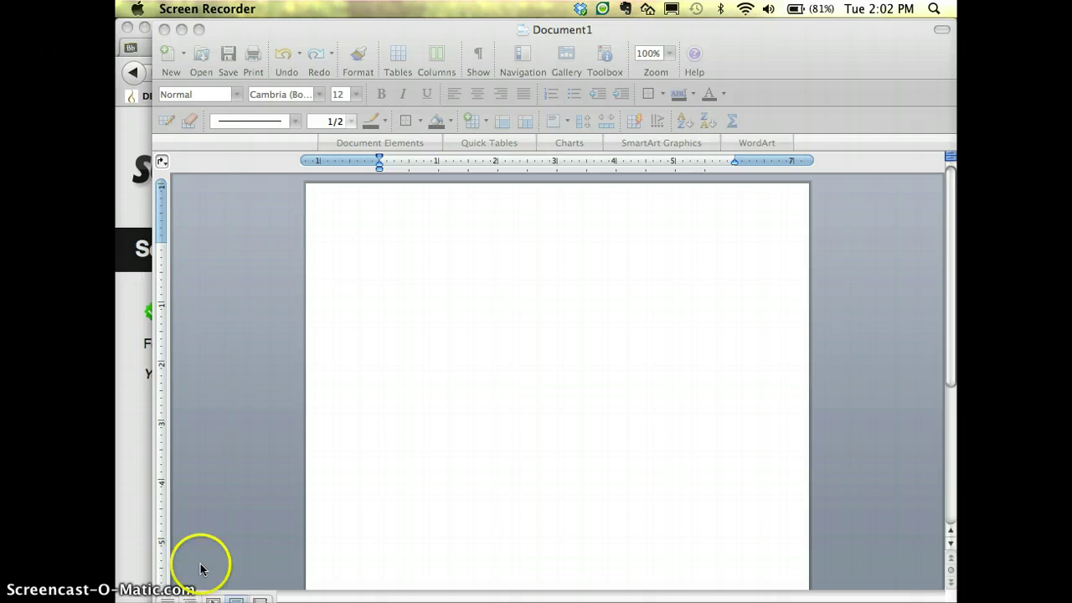
Step: Open the Project Gallery's Flyers category and select the Day Care Flyer template
click(299, 415)
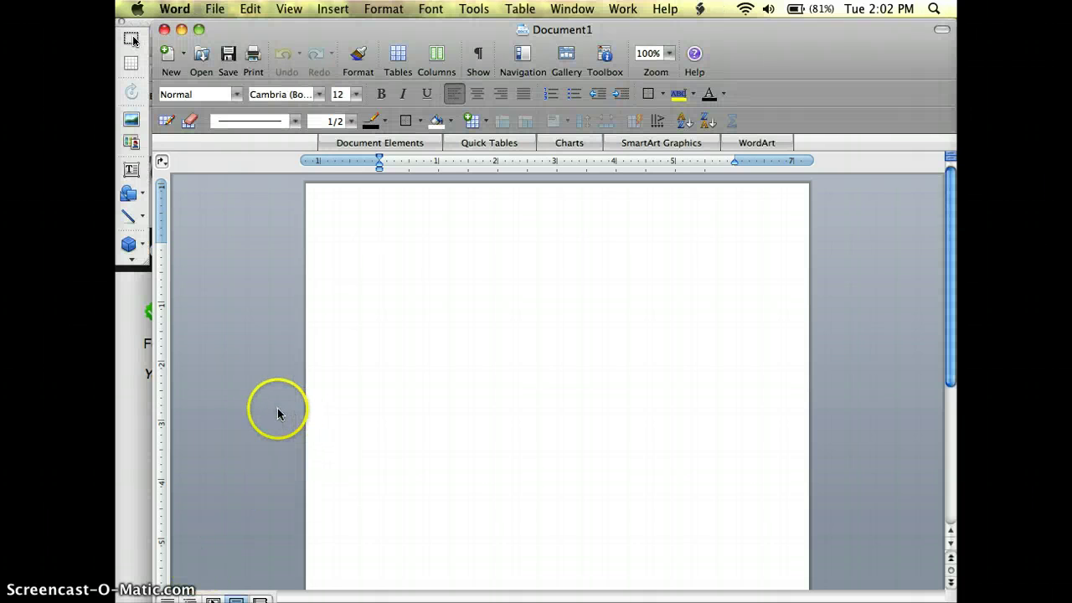
click(214, 12)
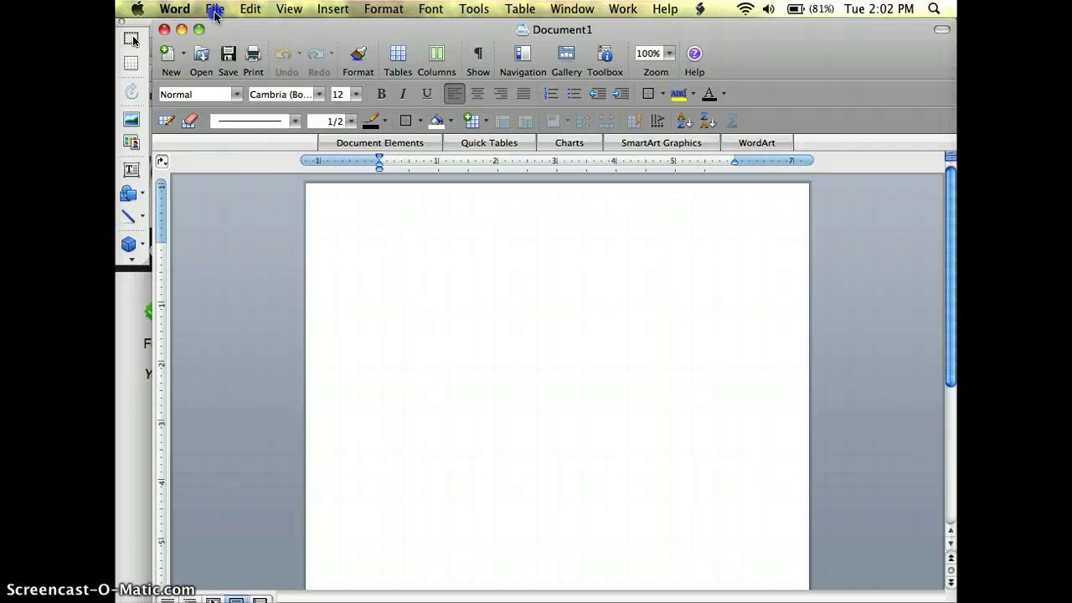
click(251, 29)
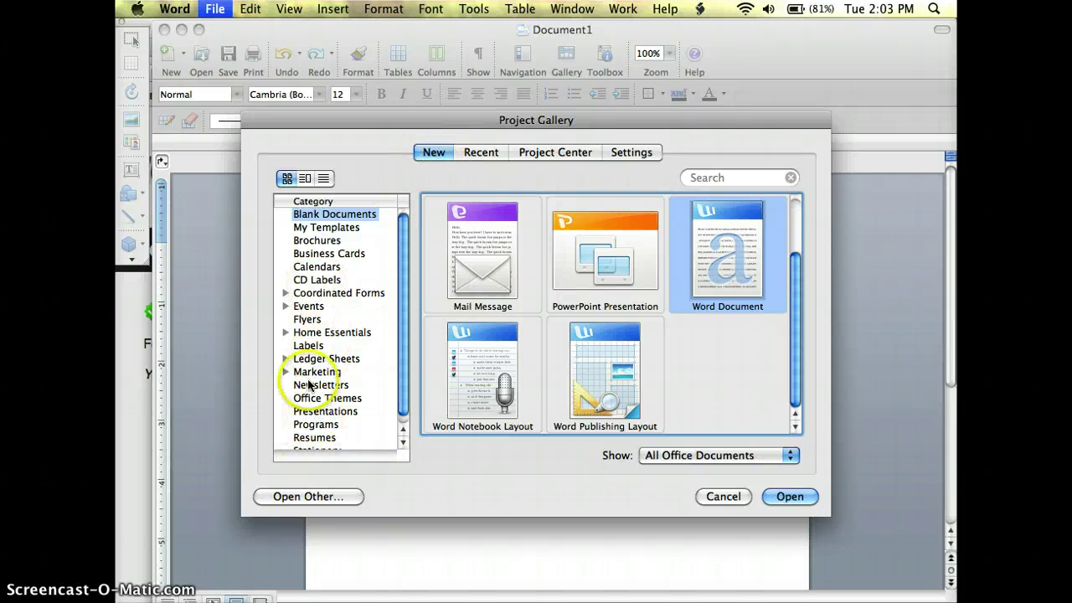
click(308, 320)
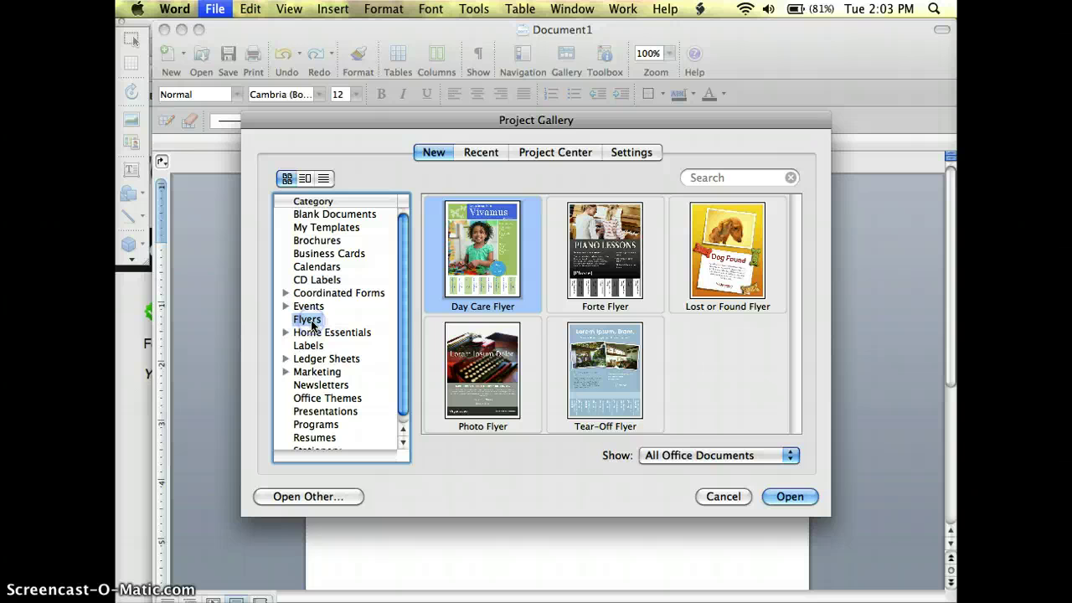
click(474, 293)
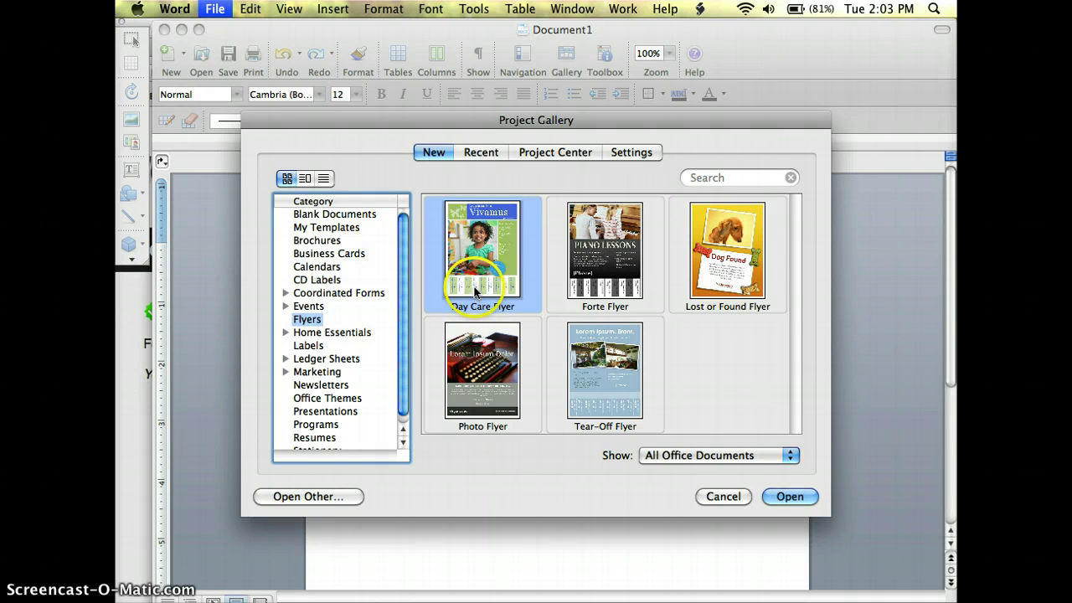
click(466, 287)
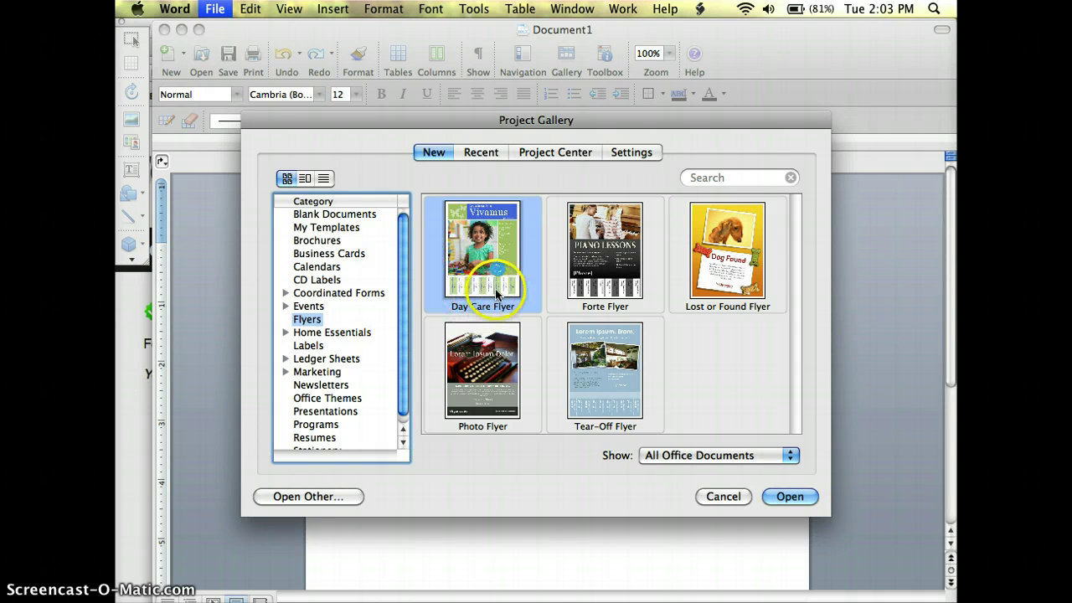
Step: Create a new document from the Cornerstone Brochure template in the Brochures category
click(322, 243)
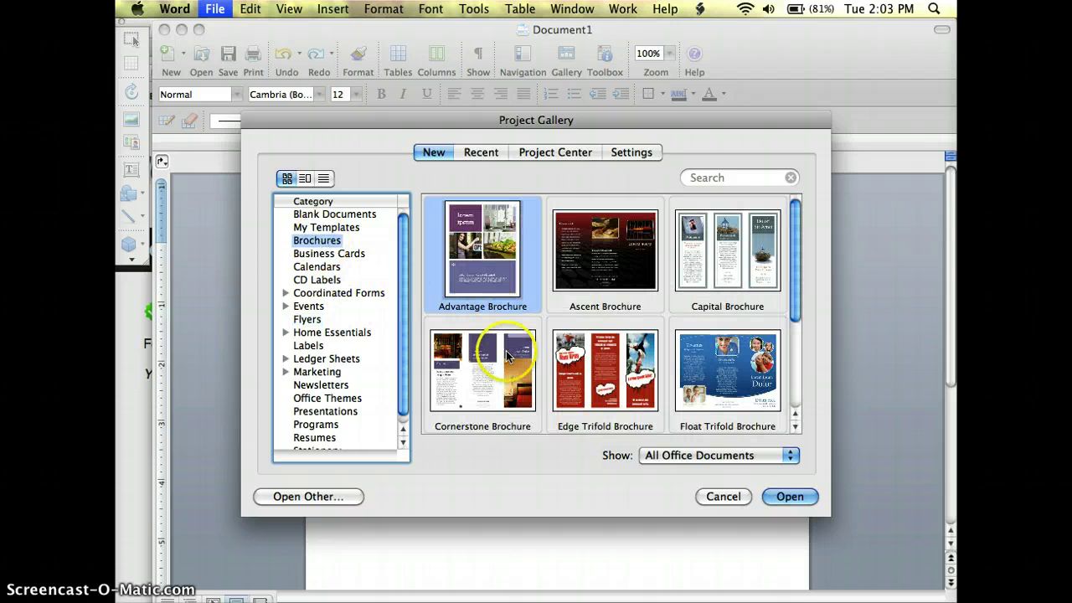
scroll(645, 318, down, 3)
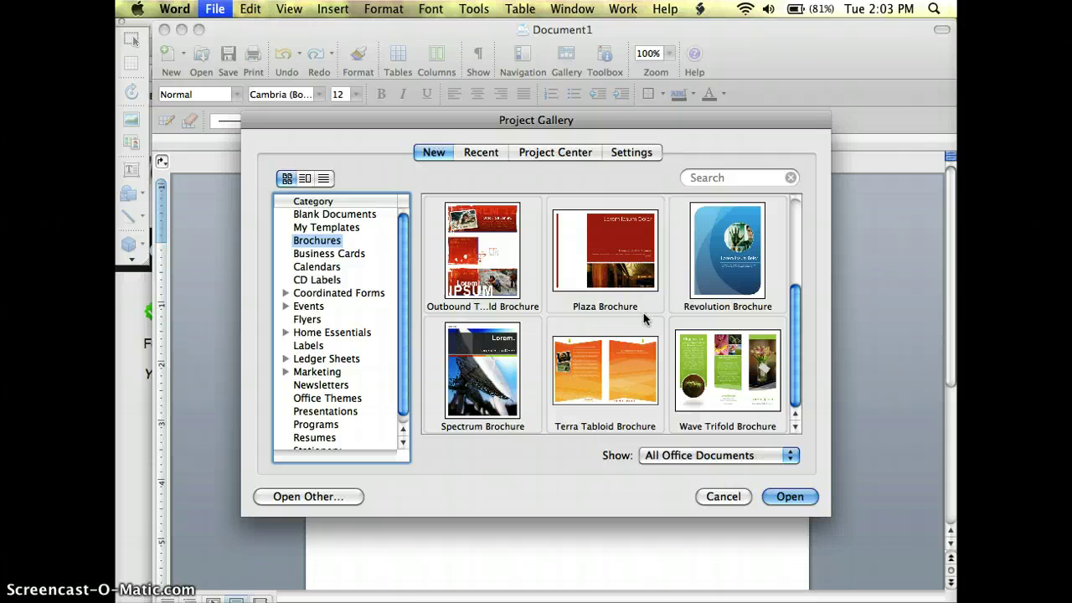
scroll(645, 319, up, 3)
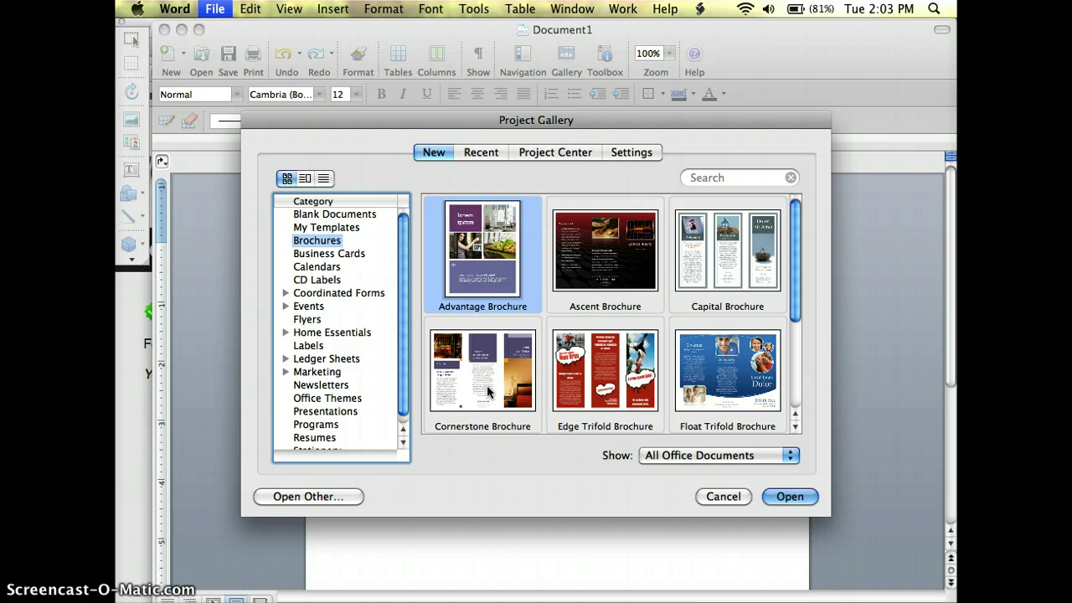
click(490, 392)
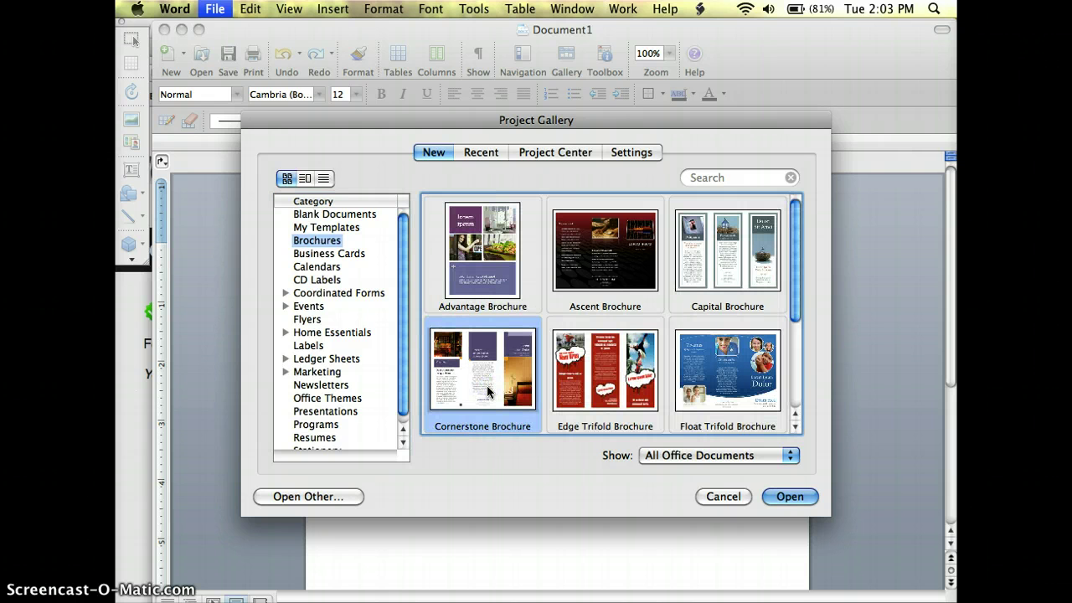
click(771, 497)
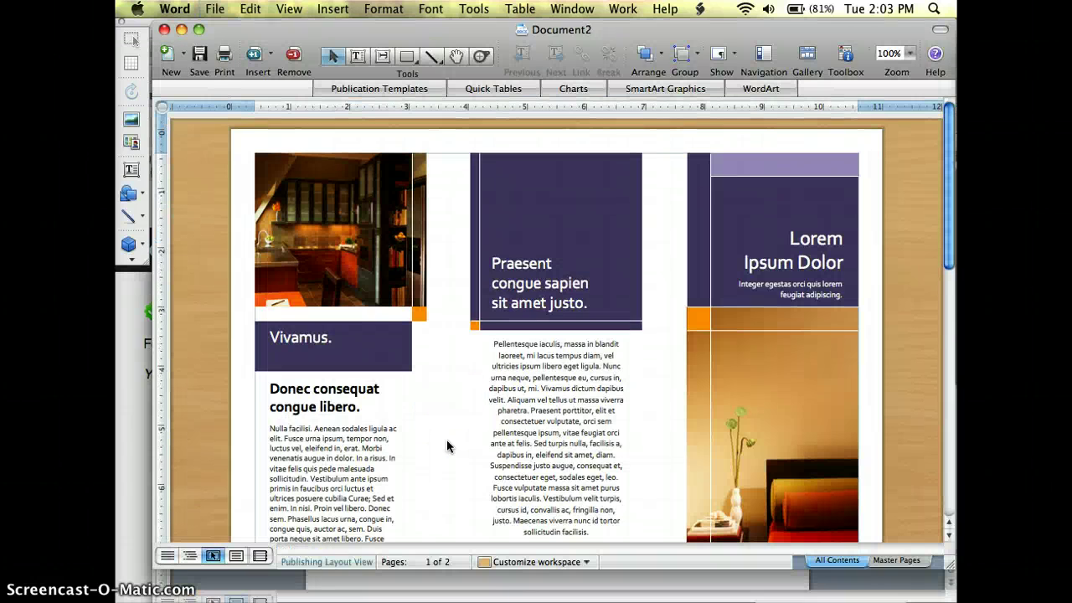
Step: Replace the 'Vivamus.' banner text with 'Welcome!'
click(334, 340)
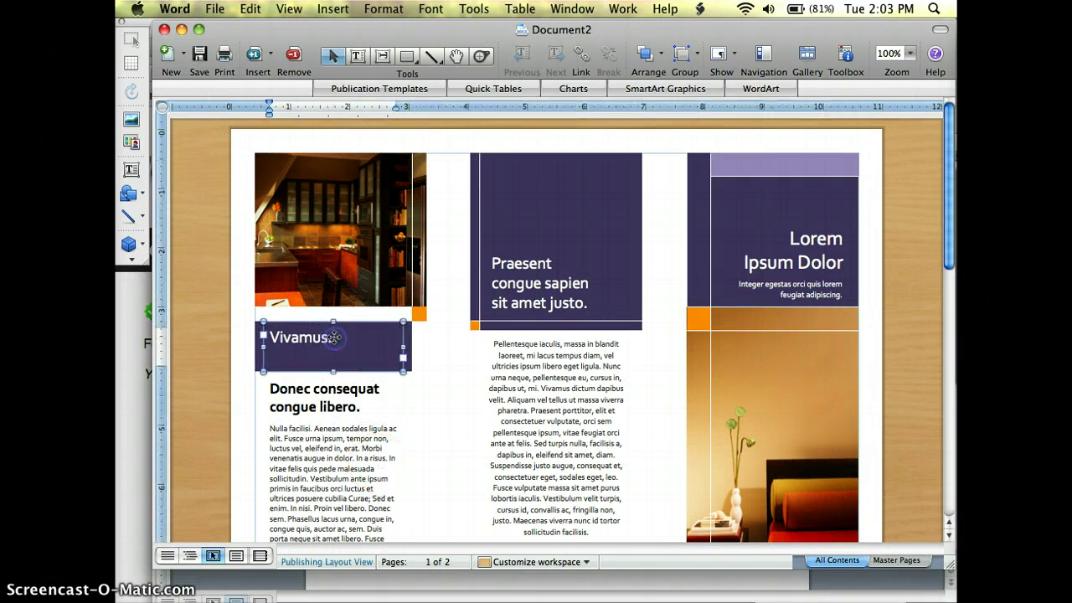
triple_click(334, 340)
key(BackSpace)
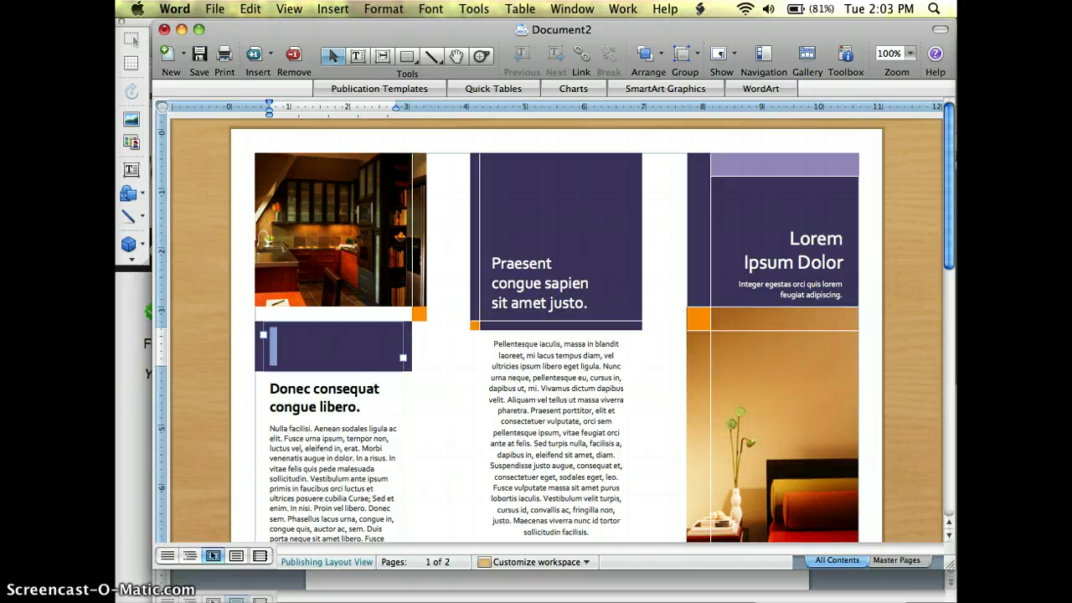
text(Welcome!)
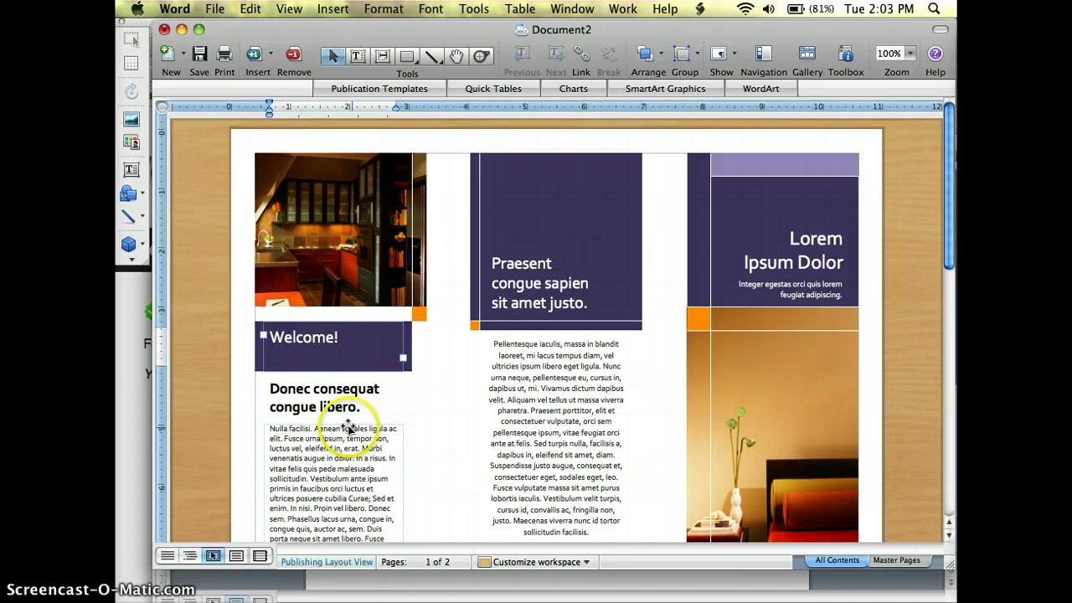
Step: Replace the Donec heading with 'Our class is off to a great start!'
triple_click(359, 409)
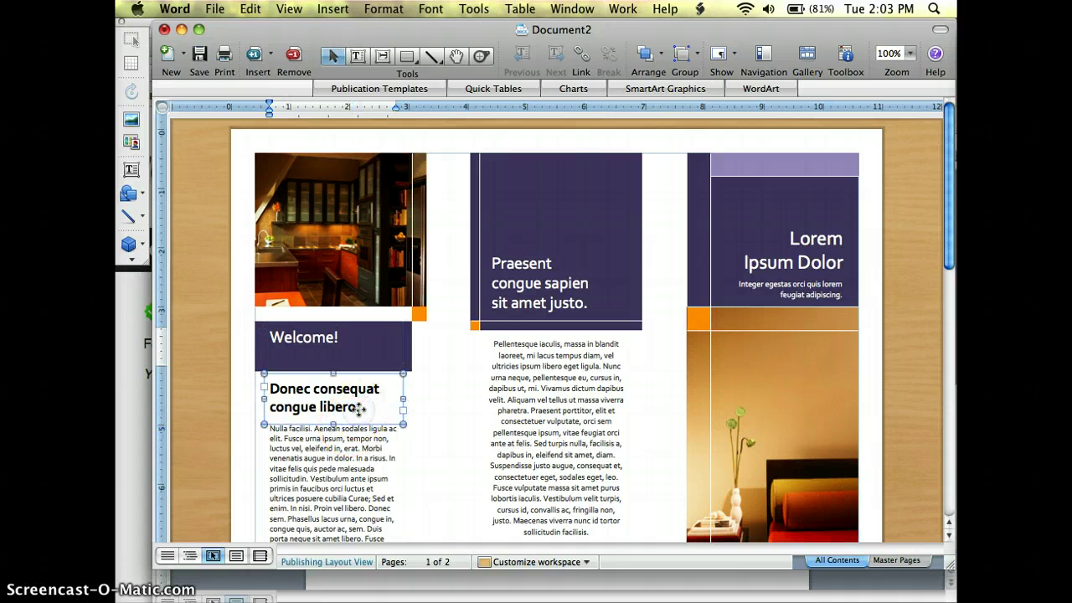
key(BackSpace)
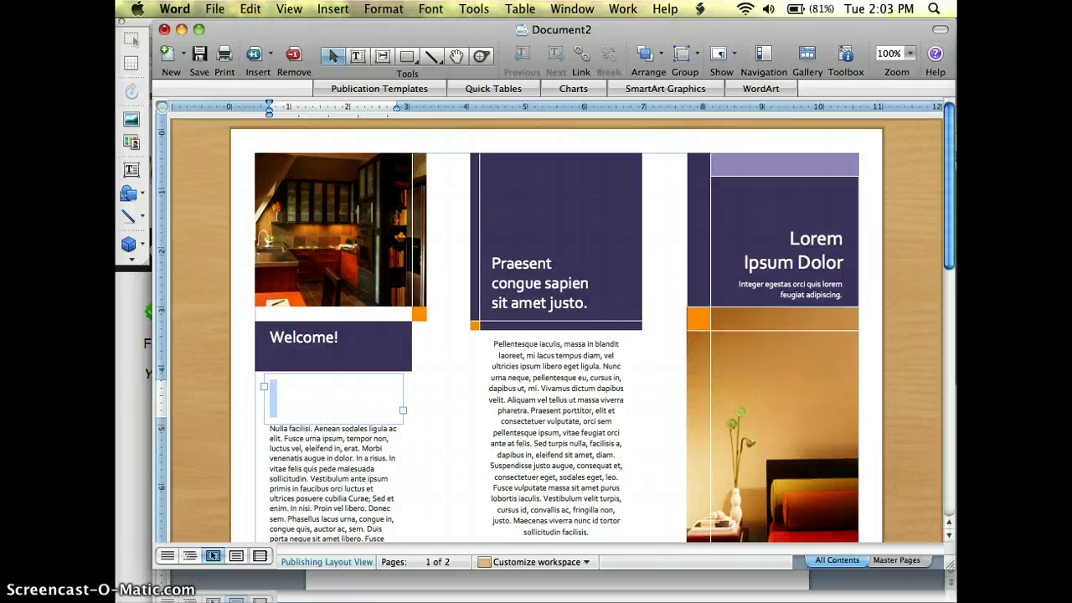
text(Our)
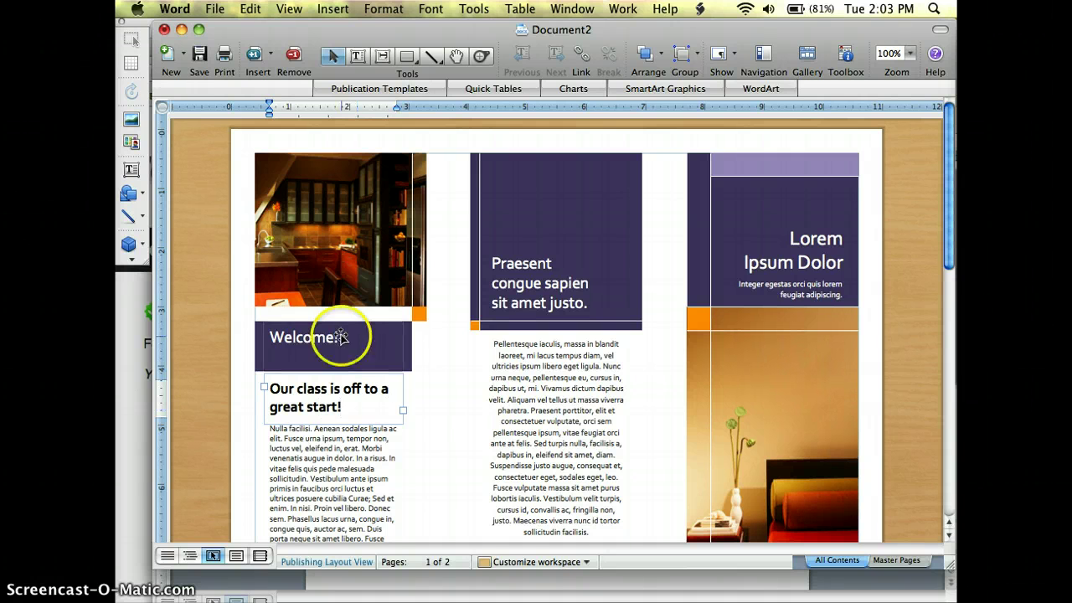
Step: Swap the kitchen photo for the storyteller clip art, placed above the Welcome! banner
click(417, 251)
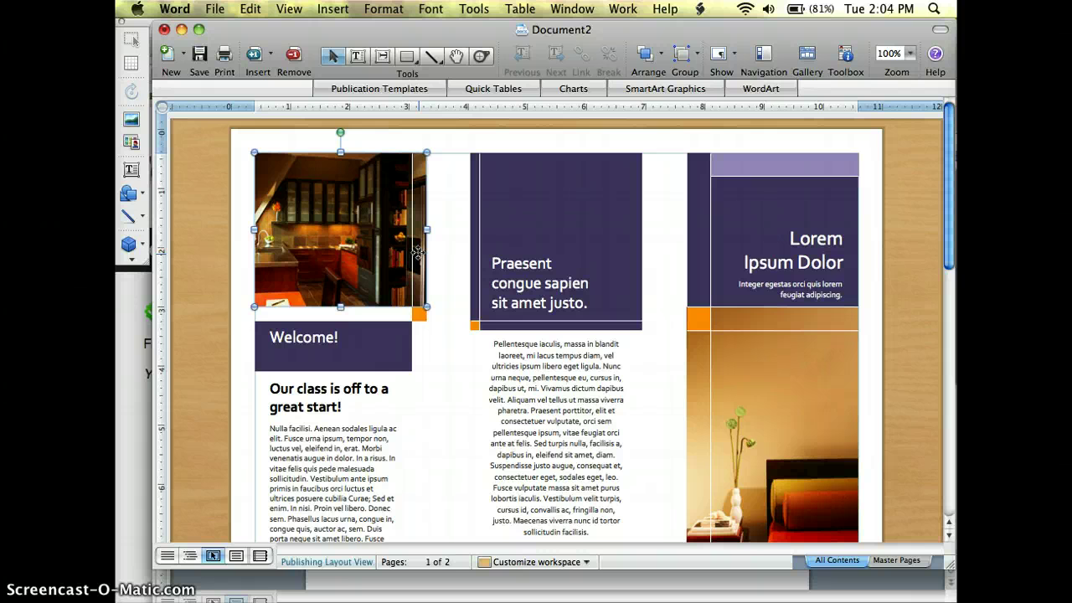
key(Delete)
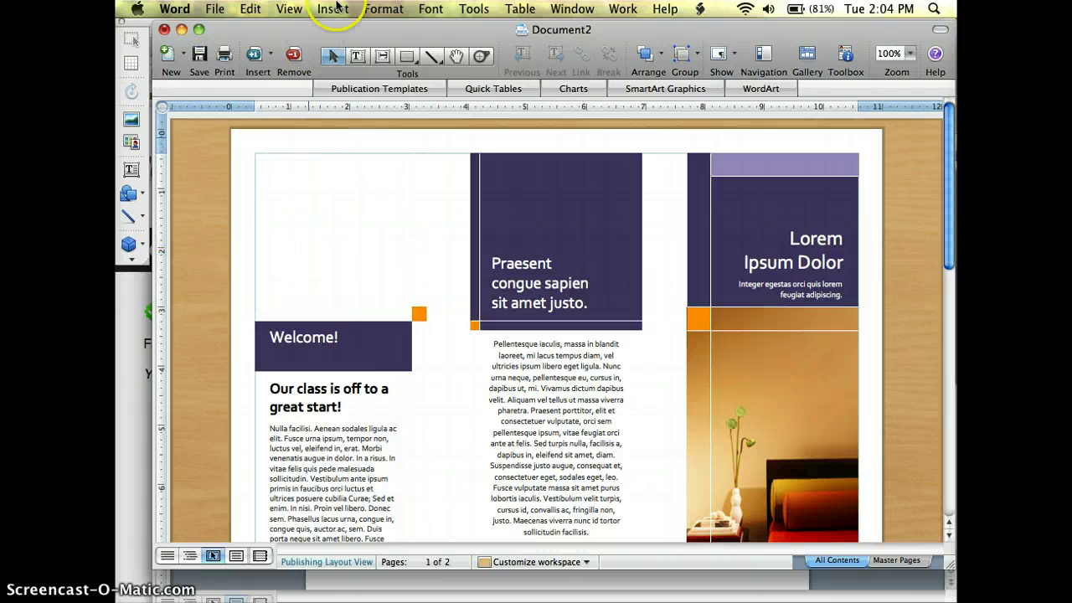
click(332, 9)
mouse_move(423, 241)
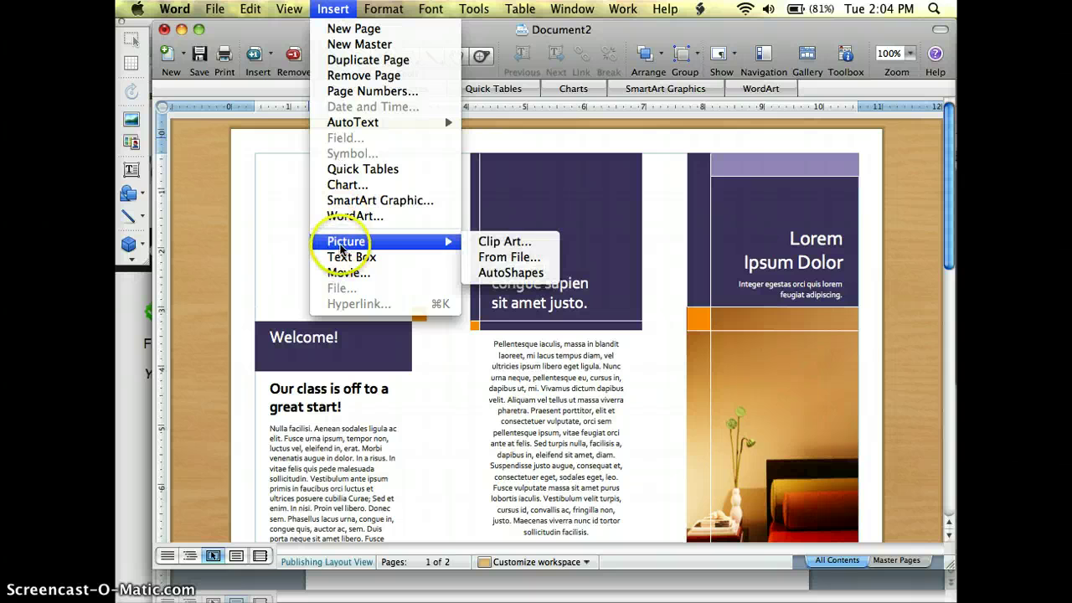
click(507, 243)
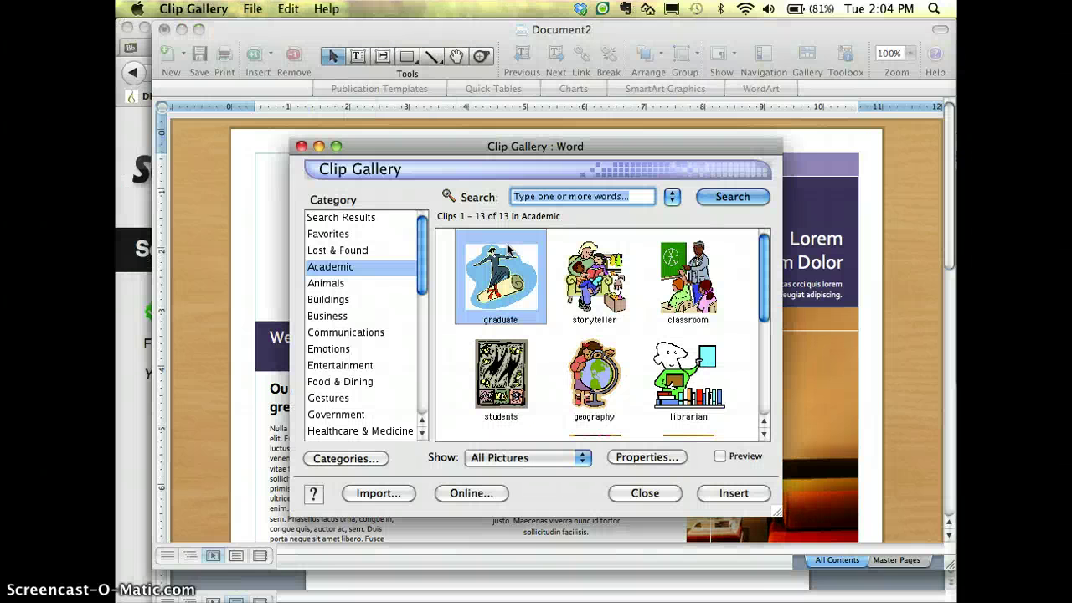
click(592, 276)
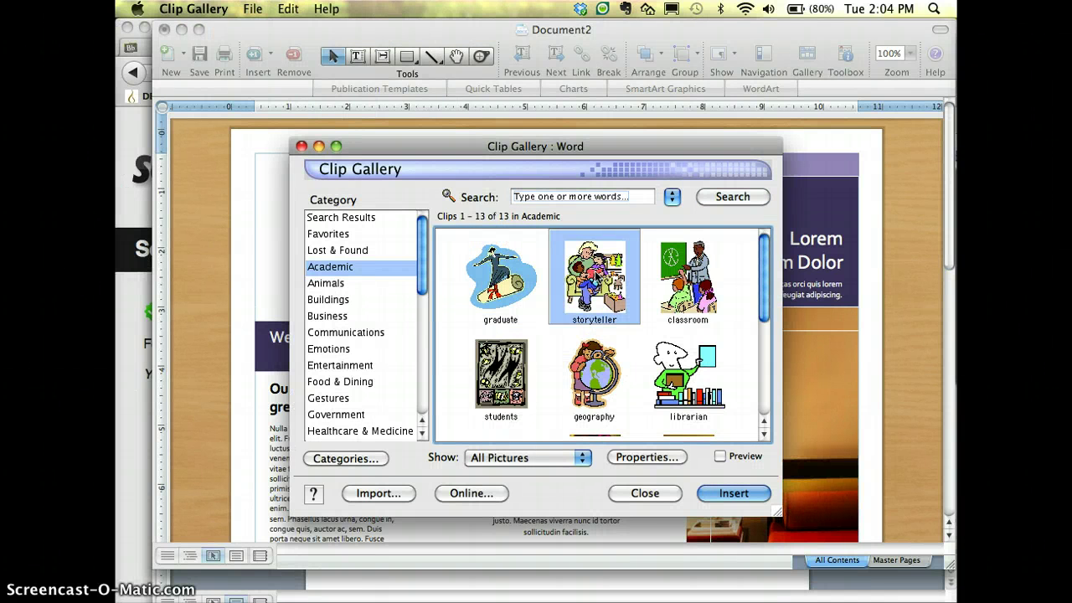
double_click(593, 276)
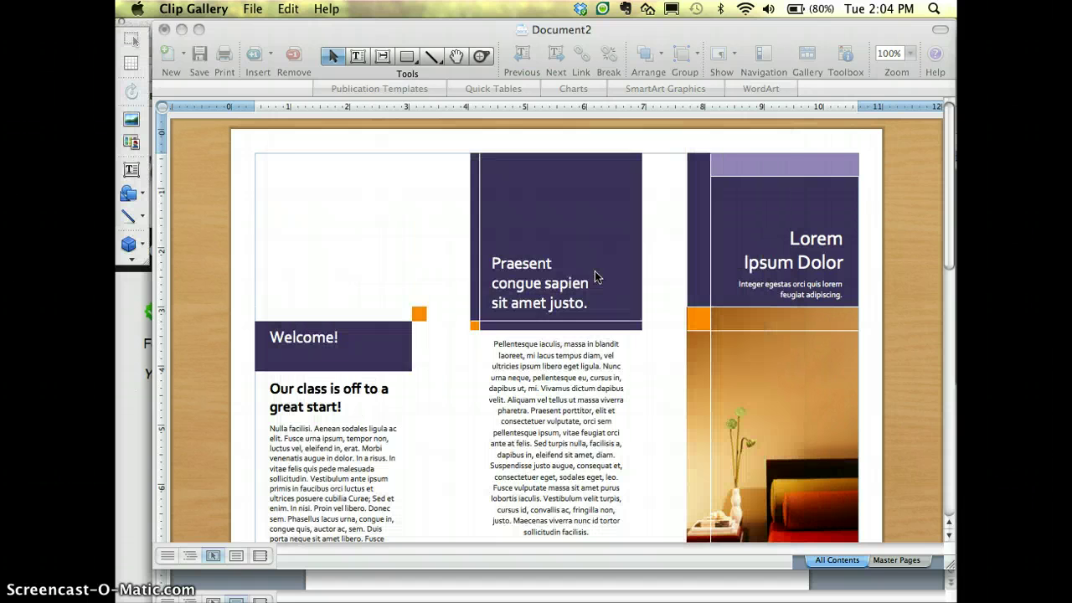
click(285, 203)
drag(284, 203, 339, 249)
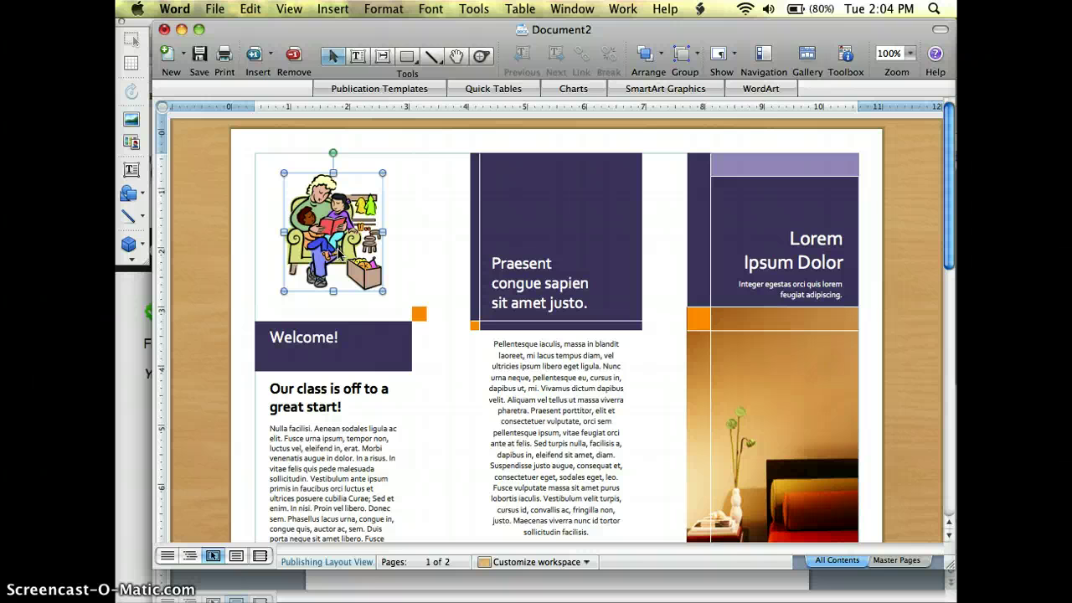
Step: Replace the body text with 'This week we focused on team building and problem solving.'
click(417, 454)
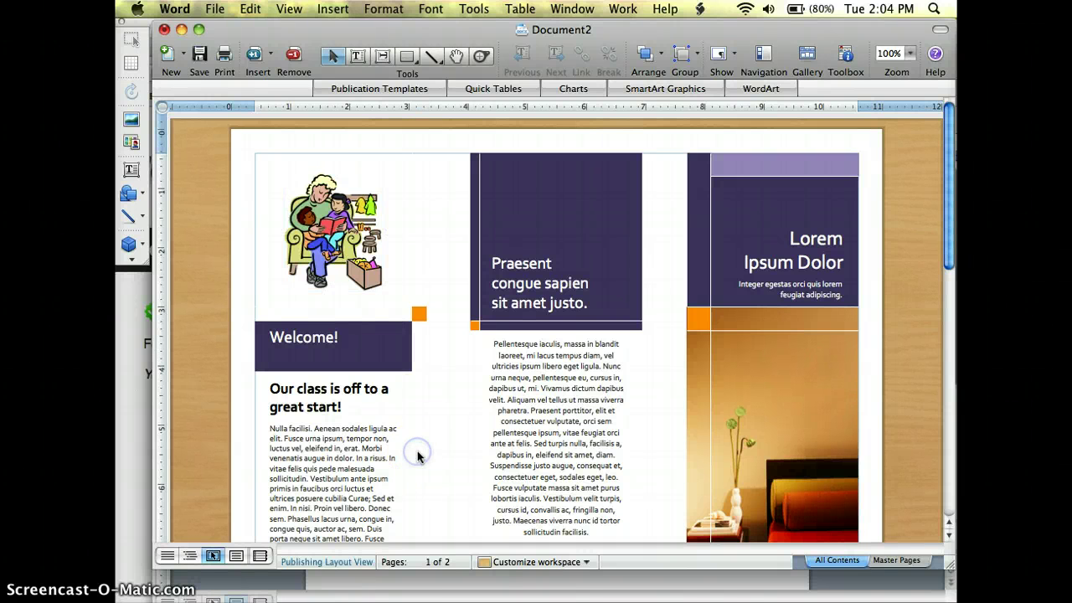
click(358, 429)
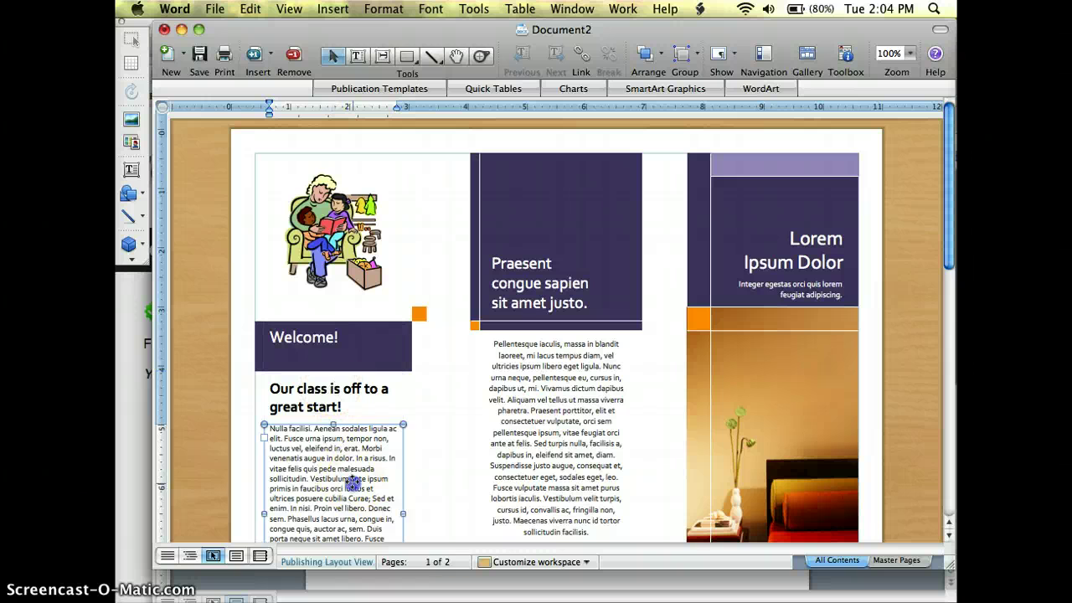
key(Delete)
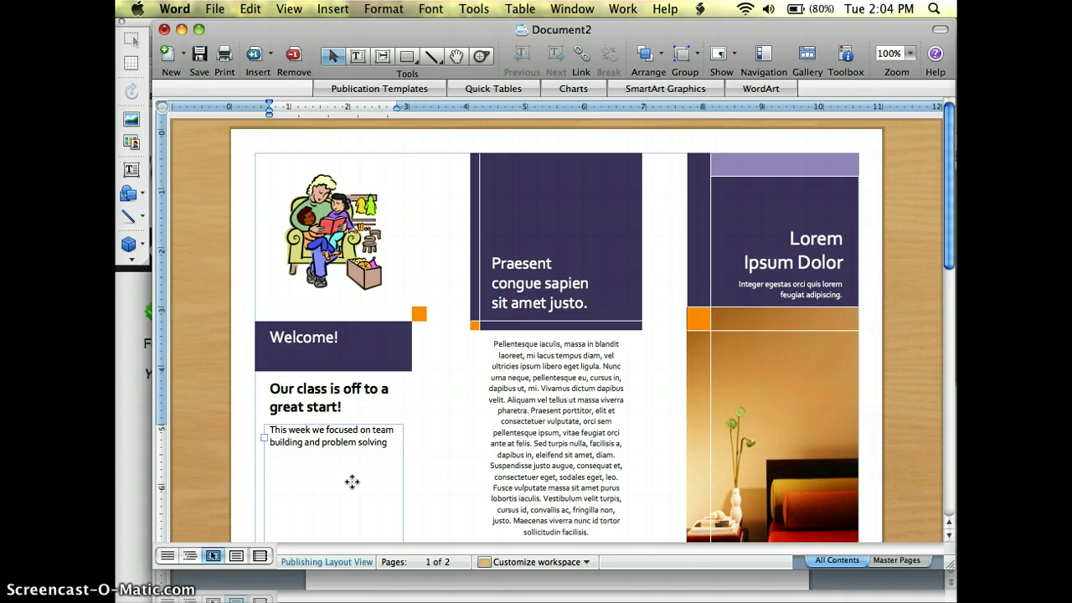
click(445, 501)
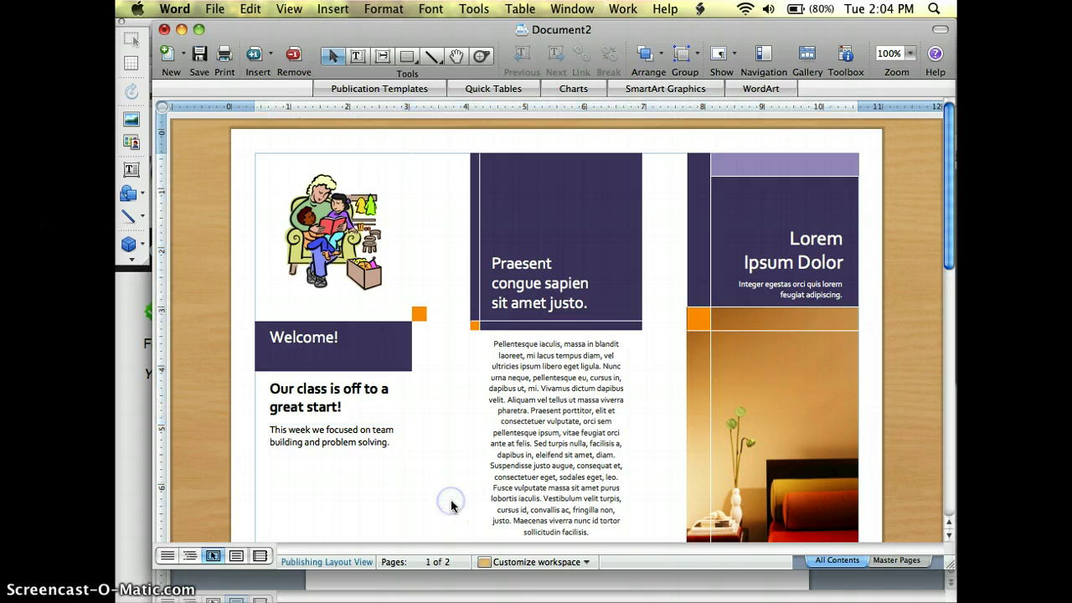
scroll(451, 505, down, 5)
scroll(451, 505, up, 5)
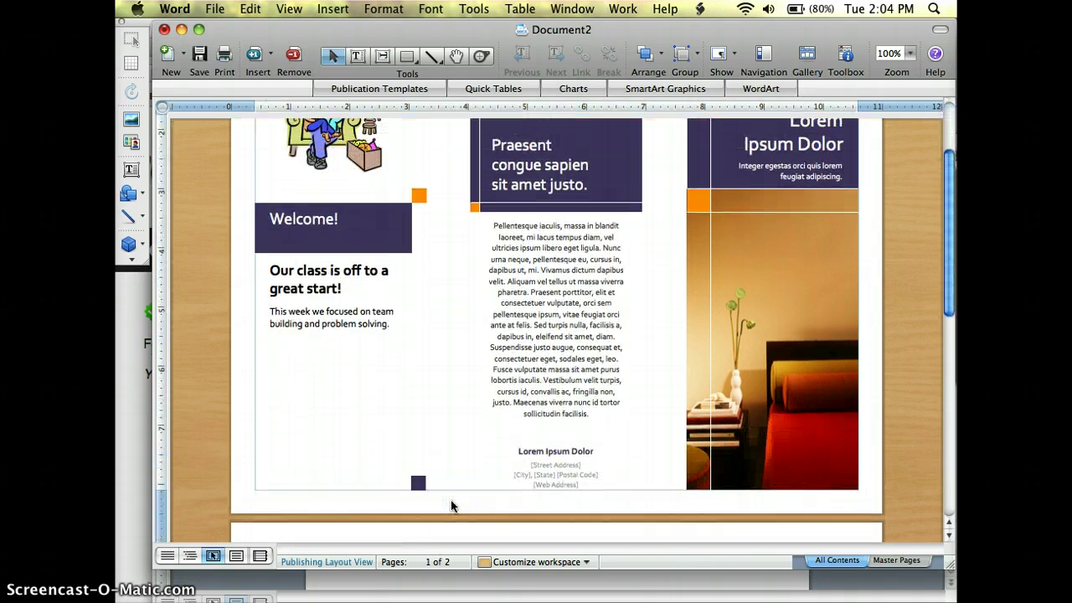
click(395, 500)
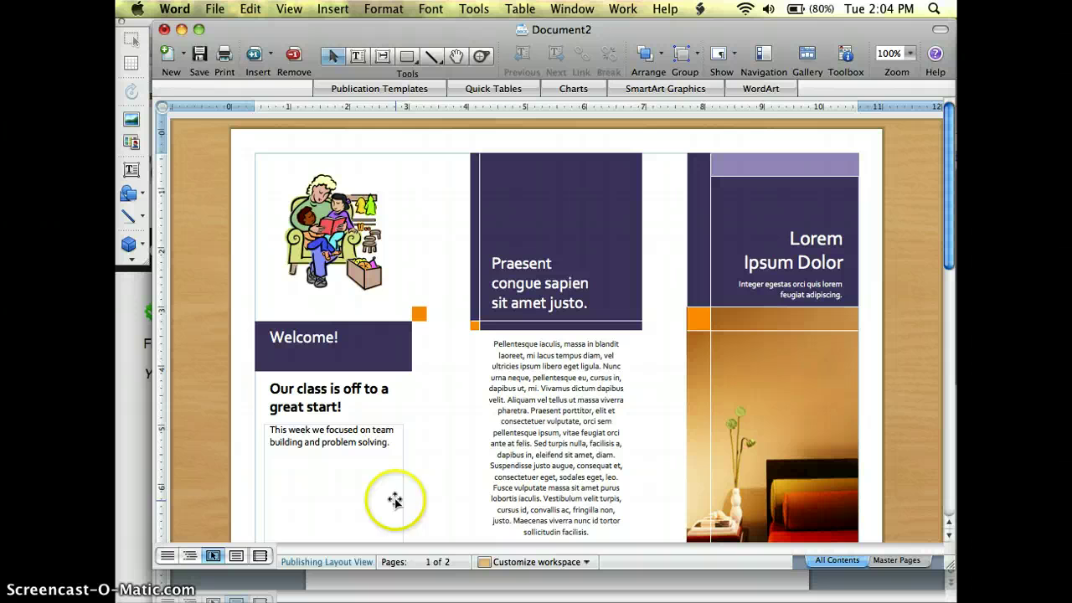
click(215, 9)
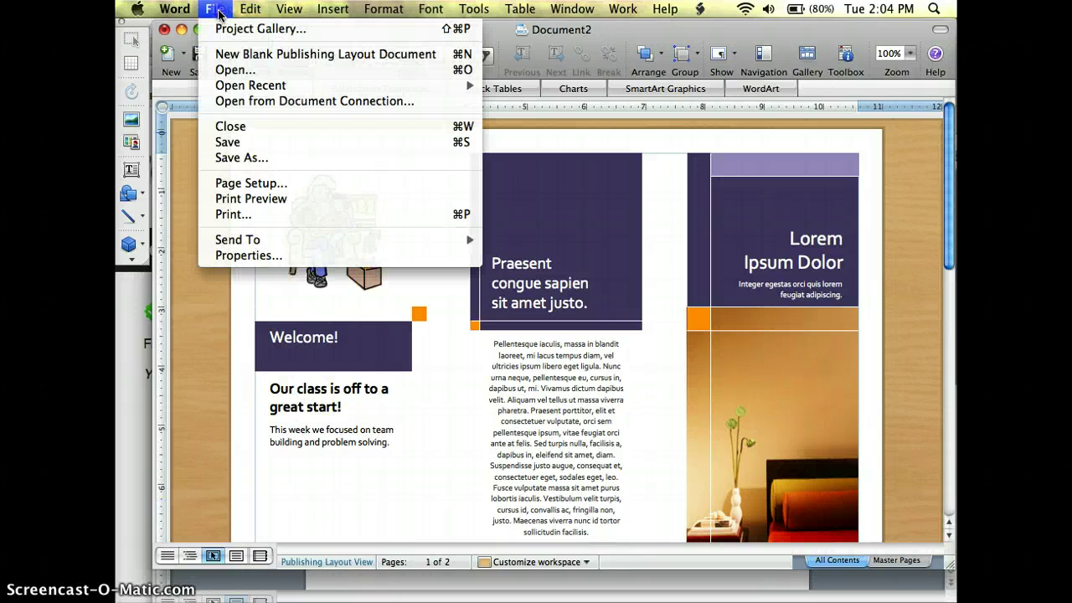
click(241, 158)
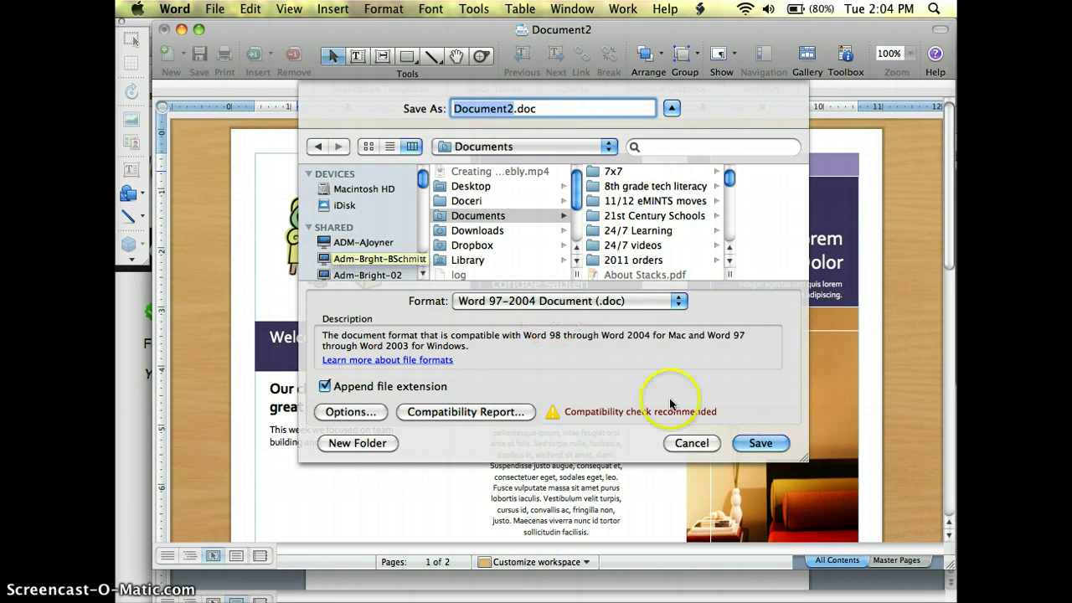
click(691, 444)
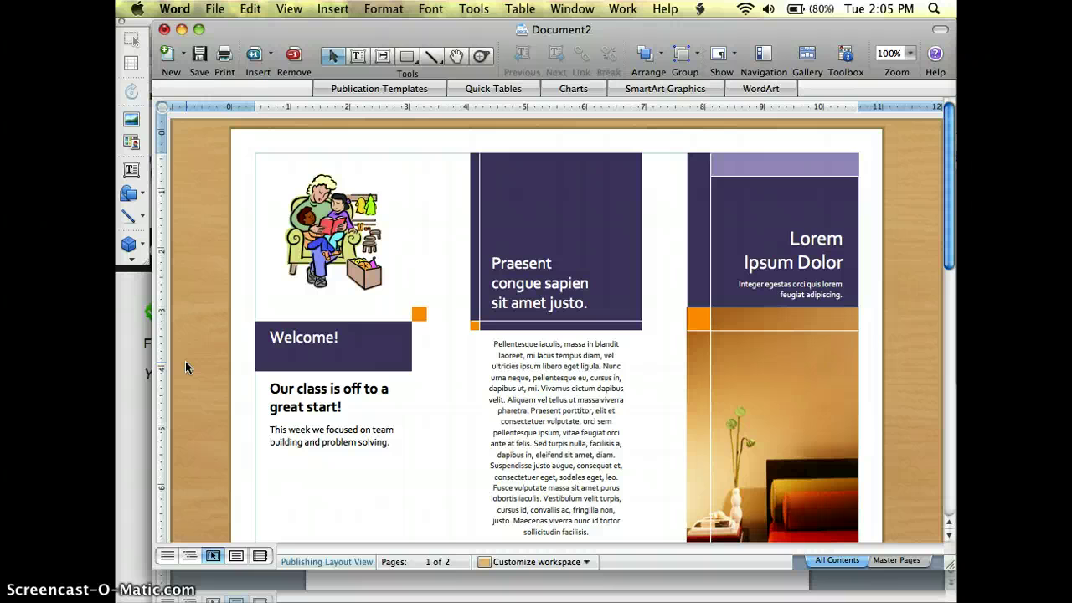
Step: Close the brochure draft without saving and move to the blank Document1
key(super+w)
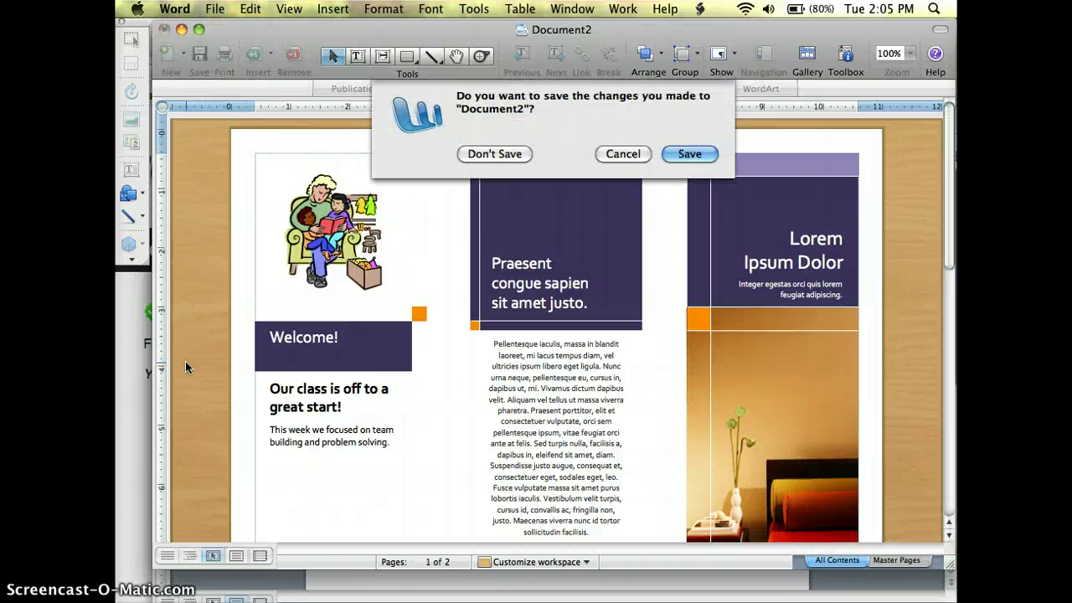
click(473, 152)
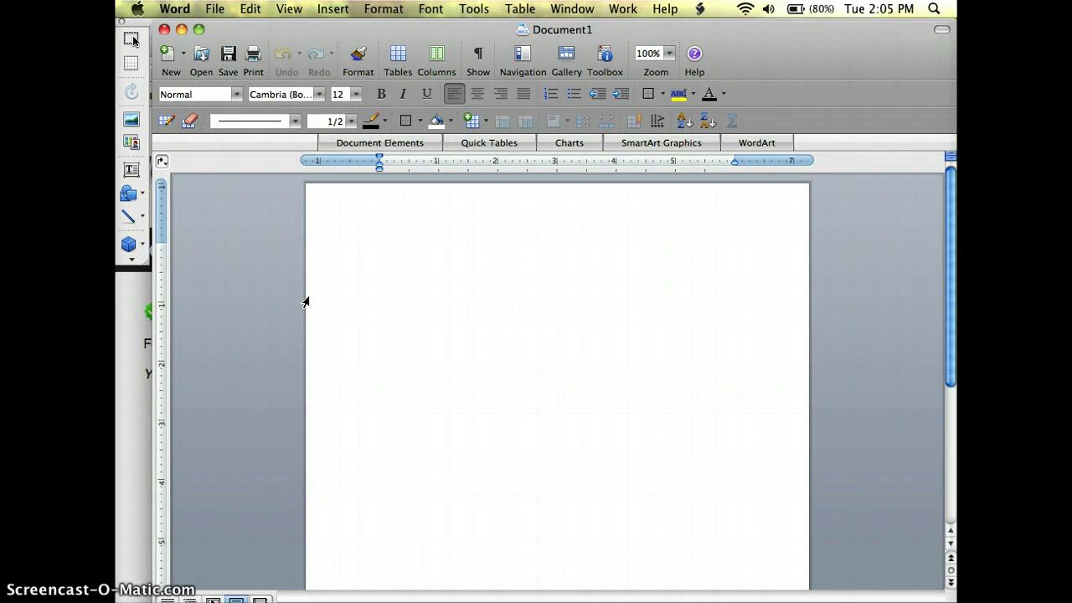
click(425, 243)
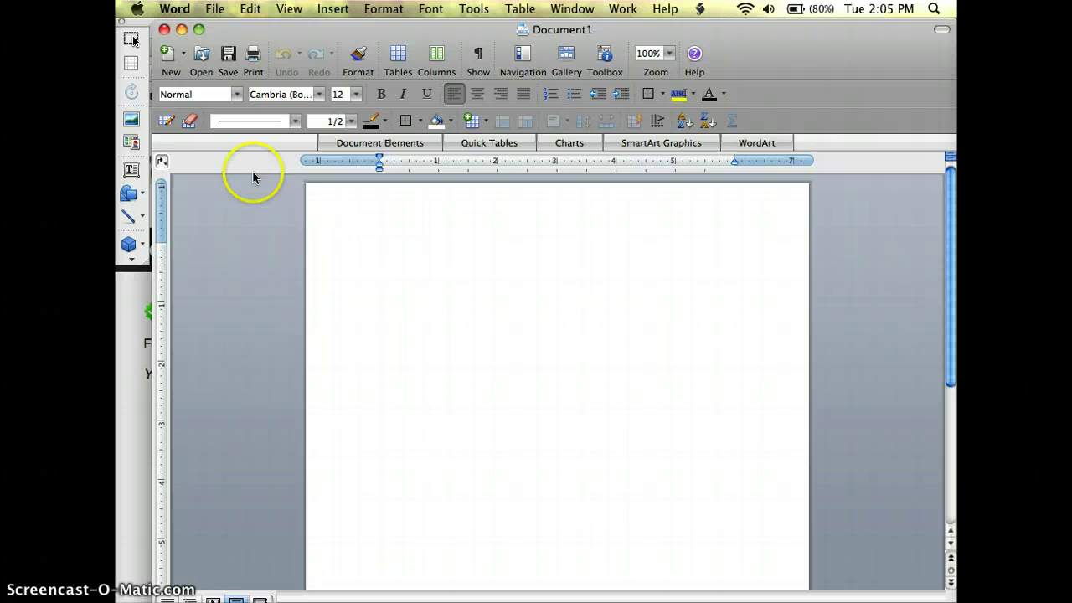
Step: Set the blank document's page to landscape orientation in Page Setup
click(214, 9)
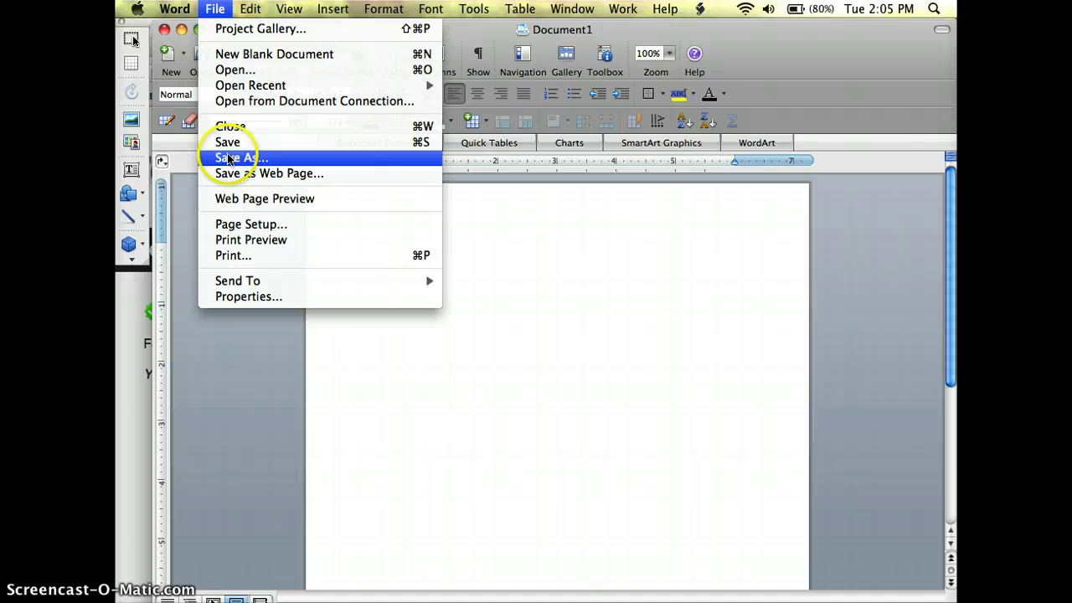
click(235, 226)
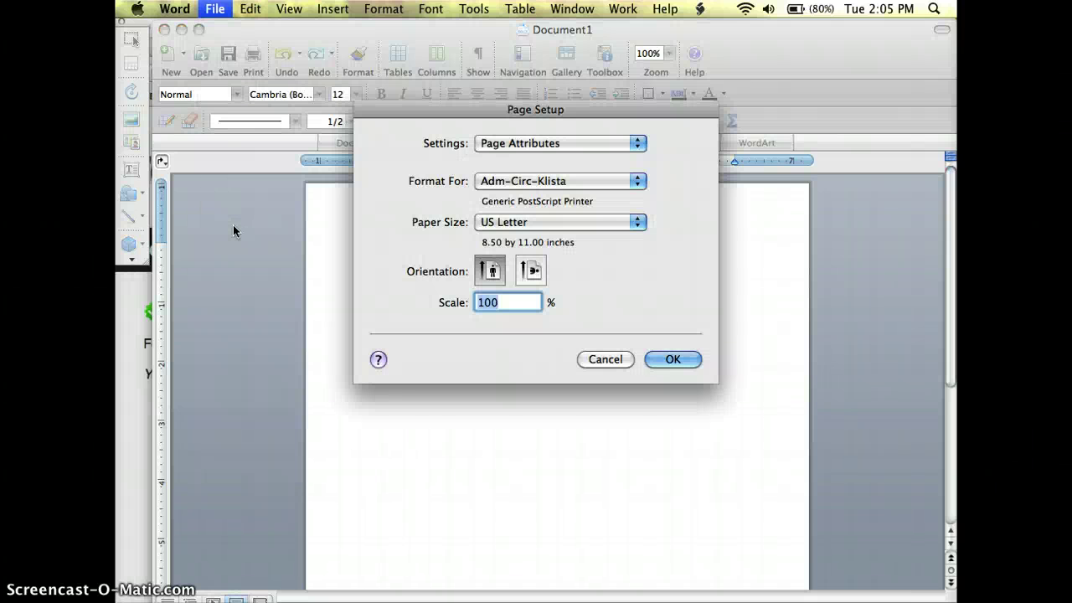
click(527, 271)
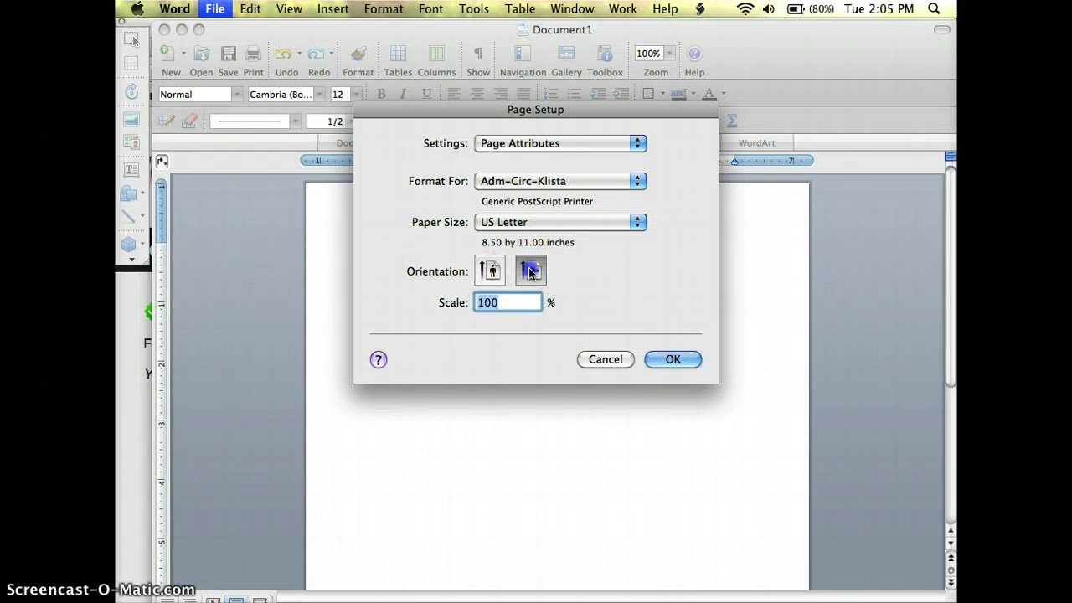
click(685, 360)
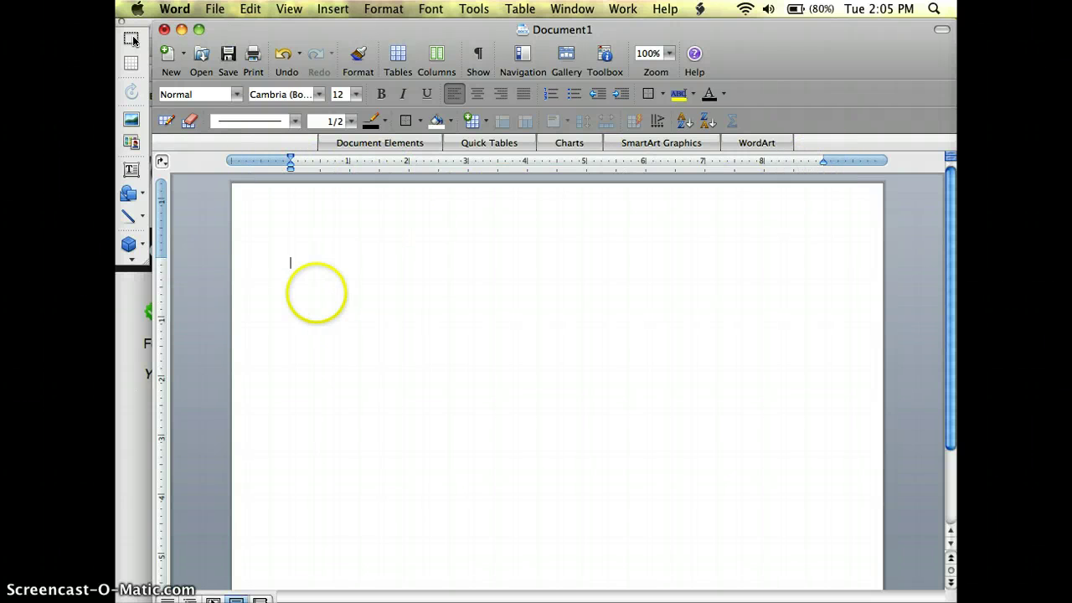
Step: Apply the 3 Columns layout to the landscape page
click(436, 55)
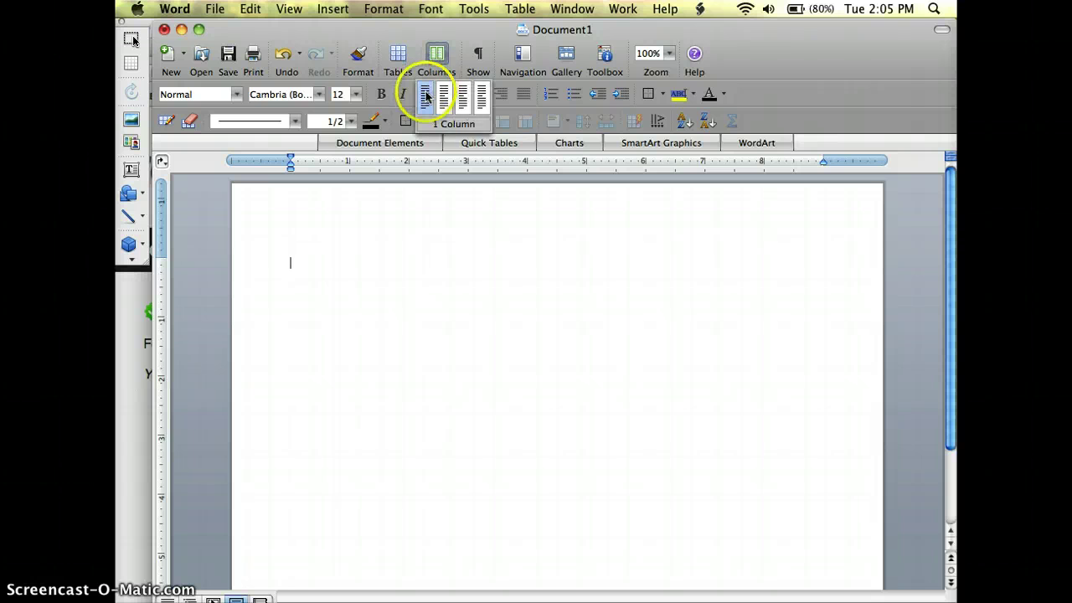
click(465, 97)
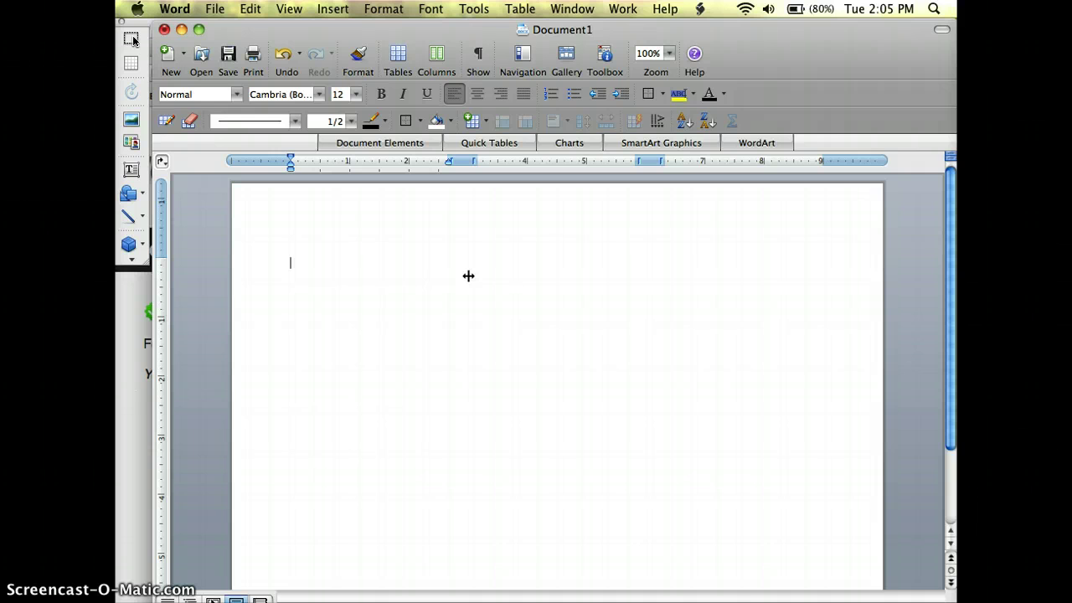
Step: Add a top-left text box reading 'Welcome to our class!' in 18 point
click(131, 171)
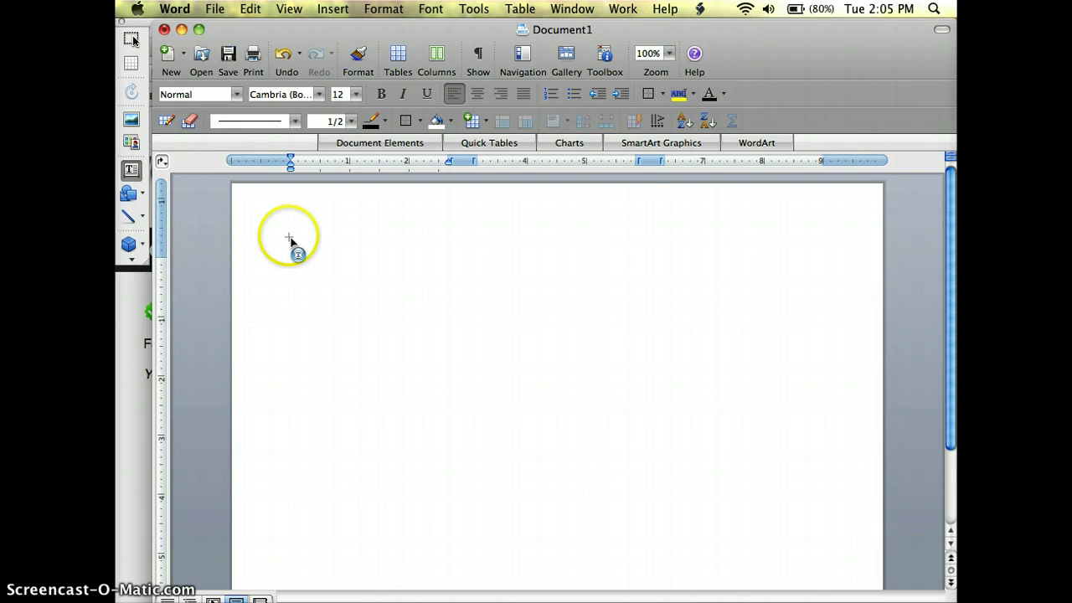
drag(289, 240, 455, 303)
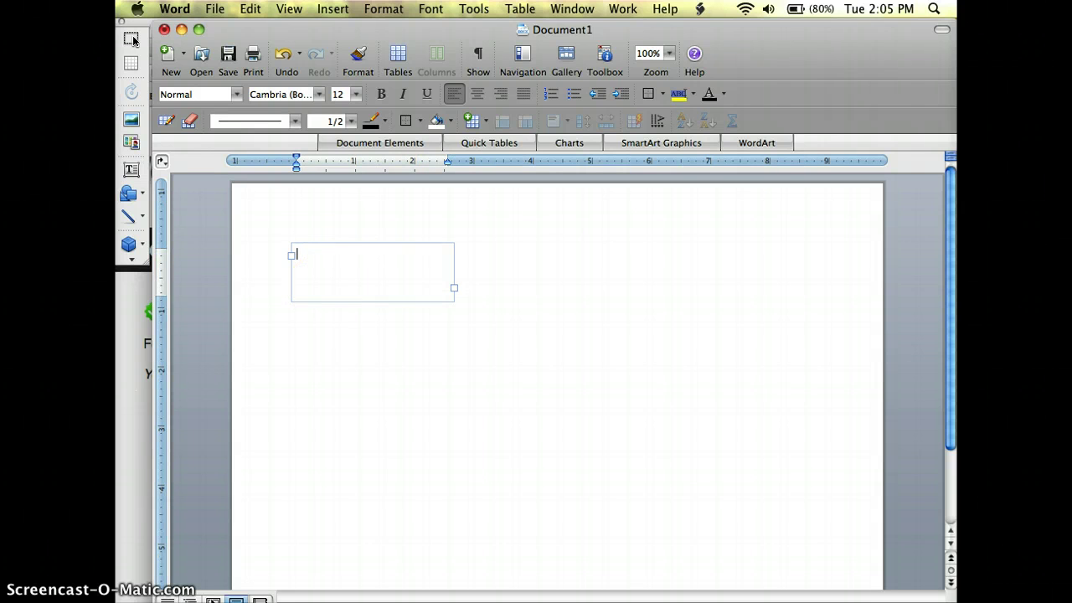
text(Welcome to our class!)
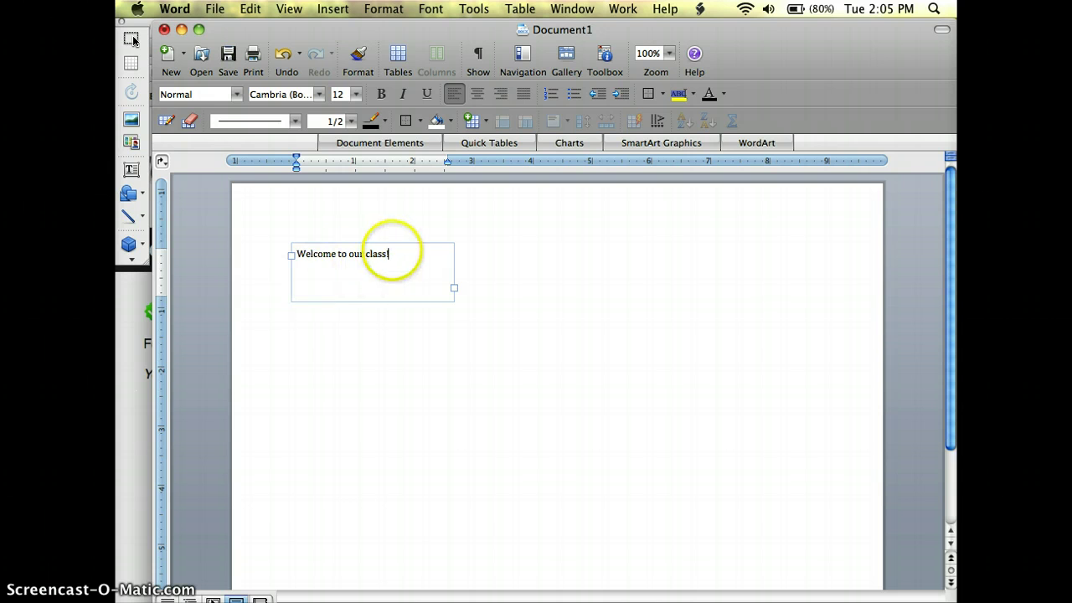
drag(392, 251, 306, 243)
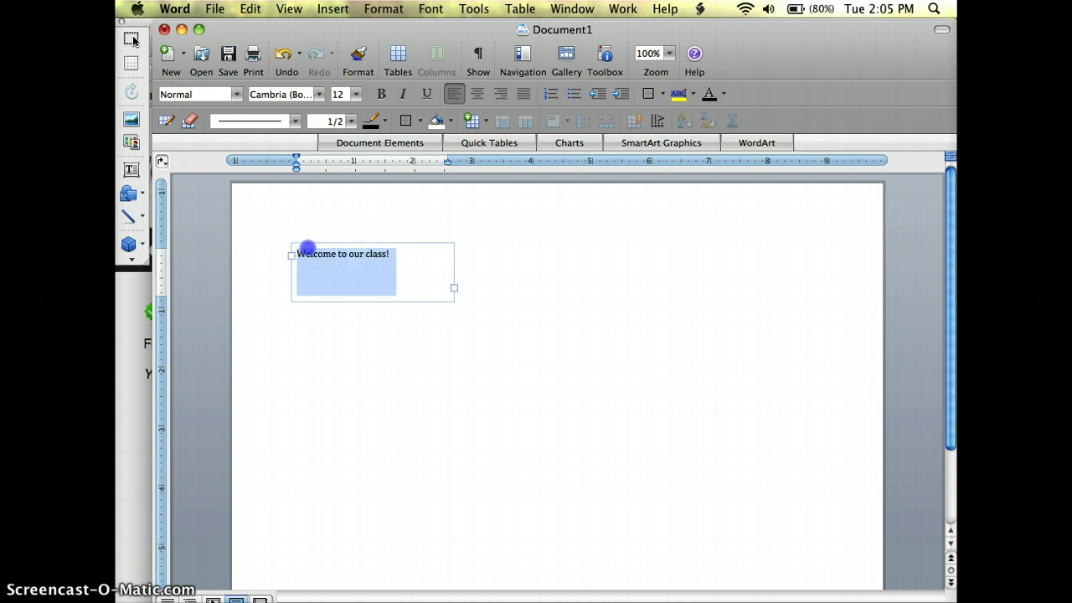
click(355, 94)
click(350, 211)
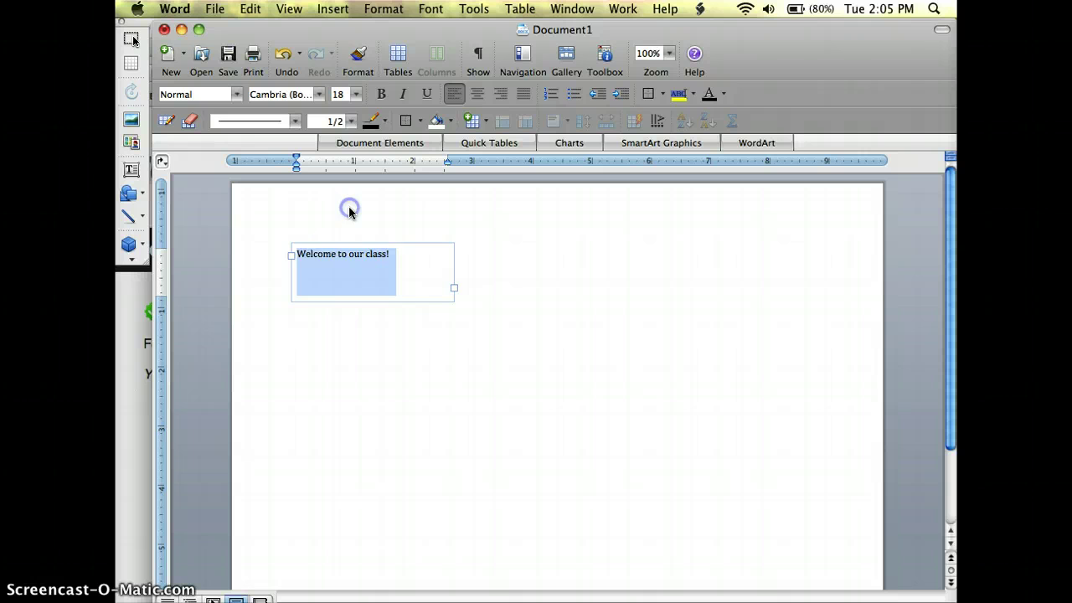
click(306, 405)
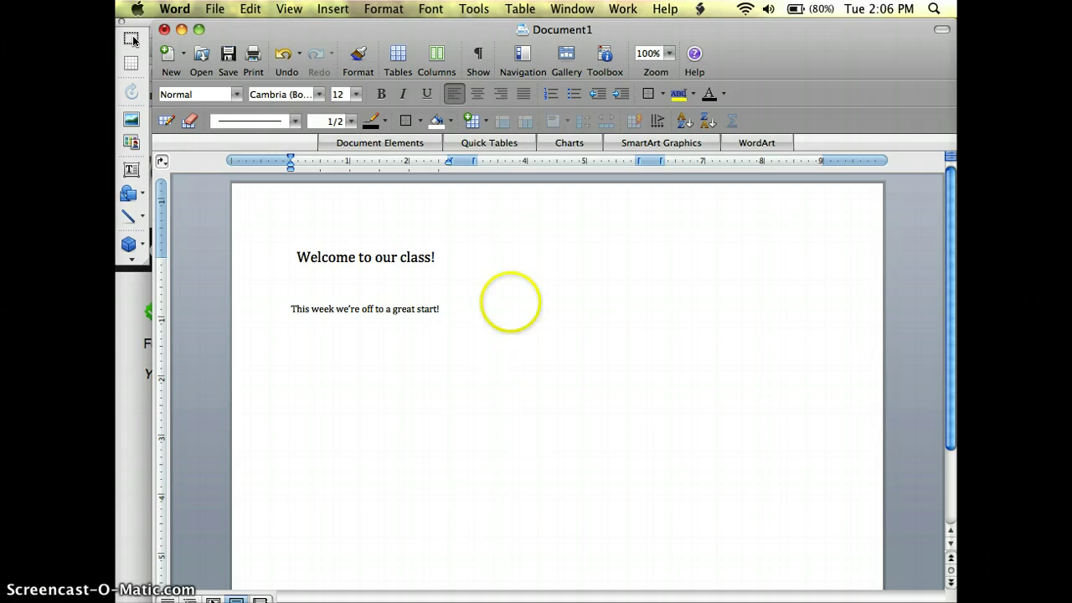
Step: Insert a column break after the class text and place the cursor below it
click(335, 10)
mouse_move(345, 27)
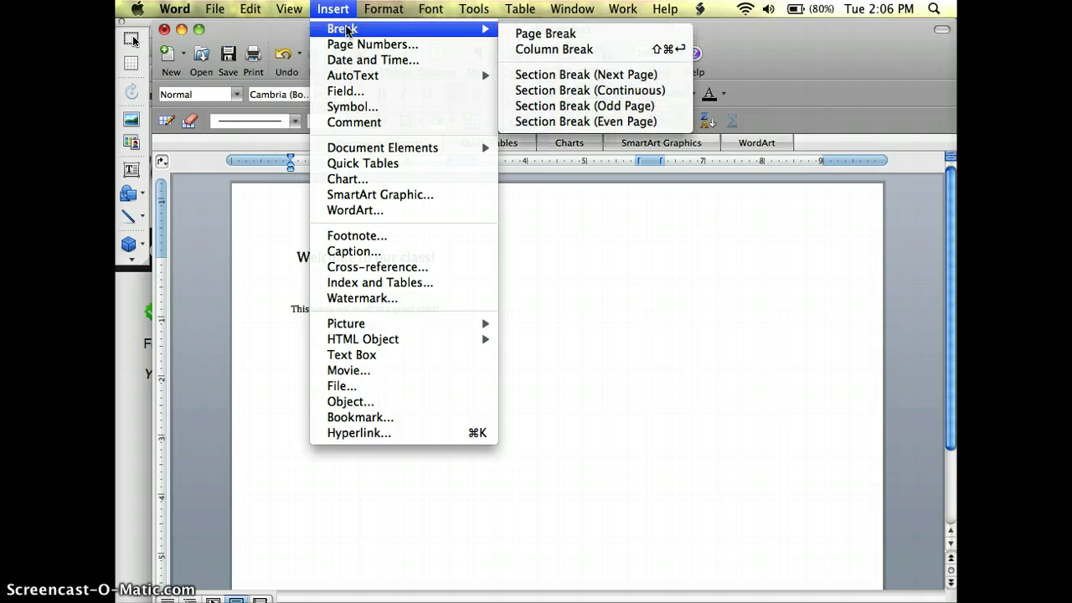
click(532, 50)
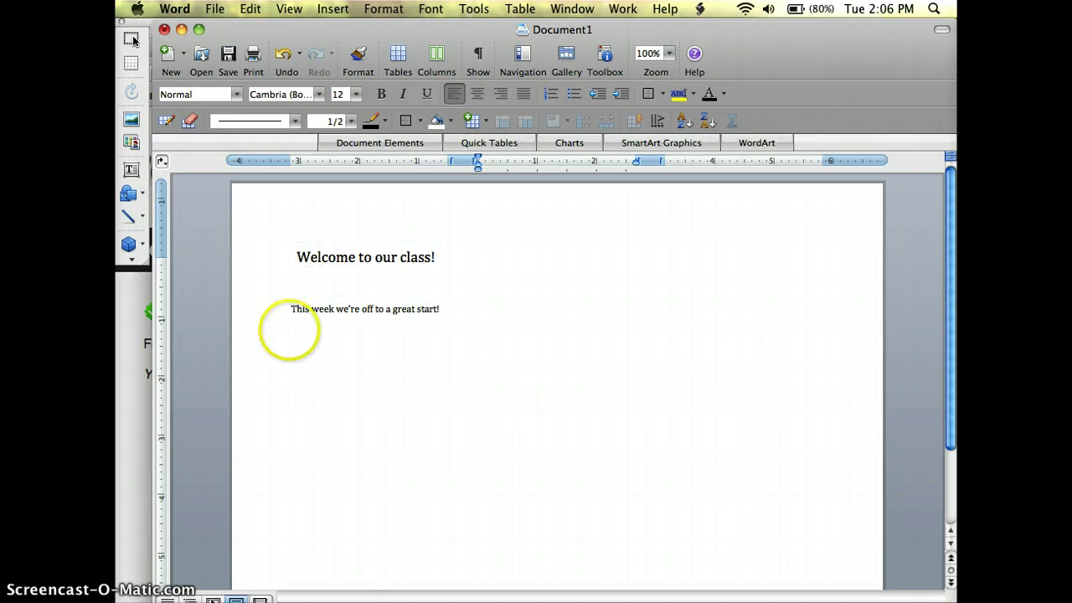
click(290, 323)
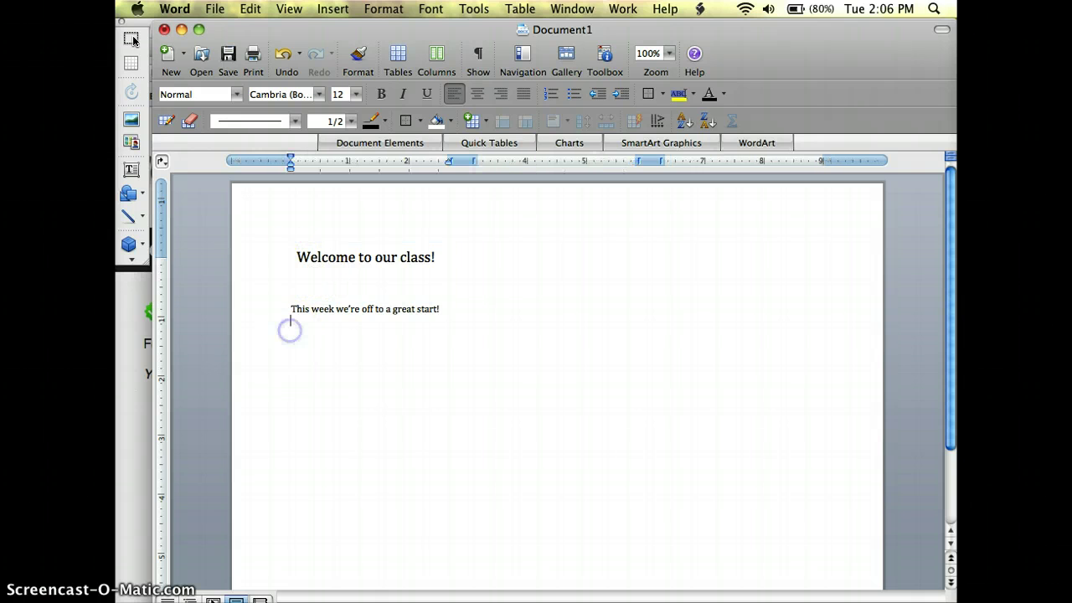
Step: Draw a Basic Shapes rectangle over the 'Welcome to our class!' heading
click(143, 198)
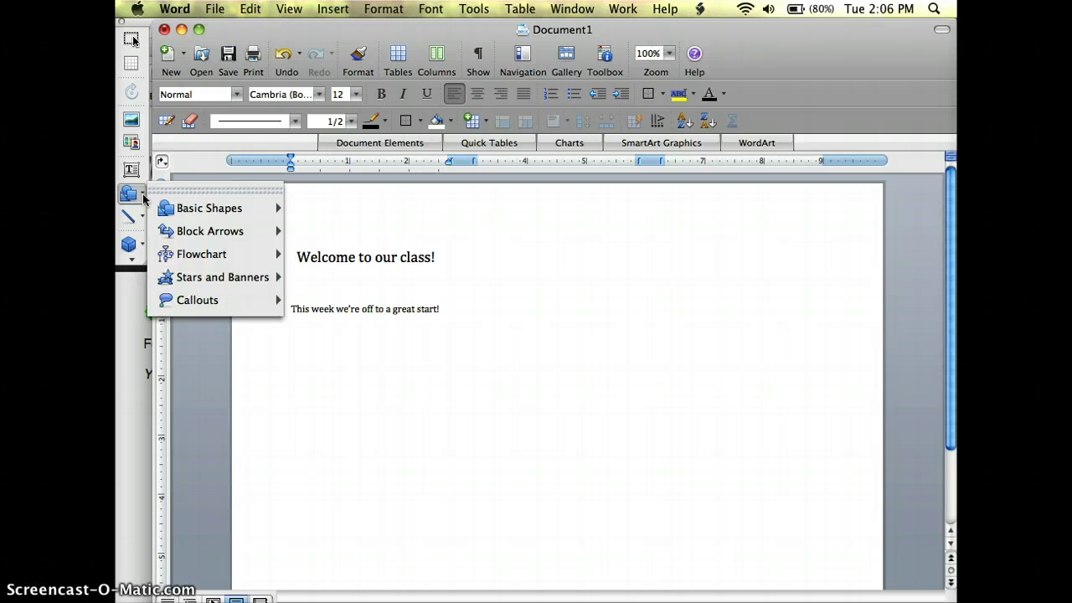
mouse_move(193, 209)
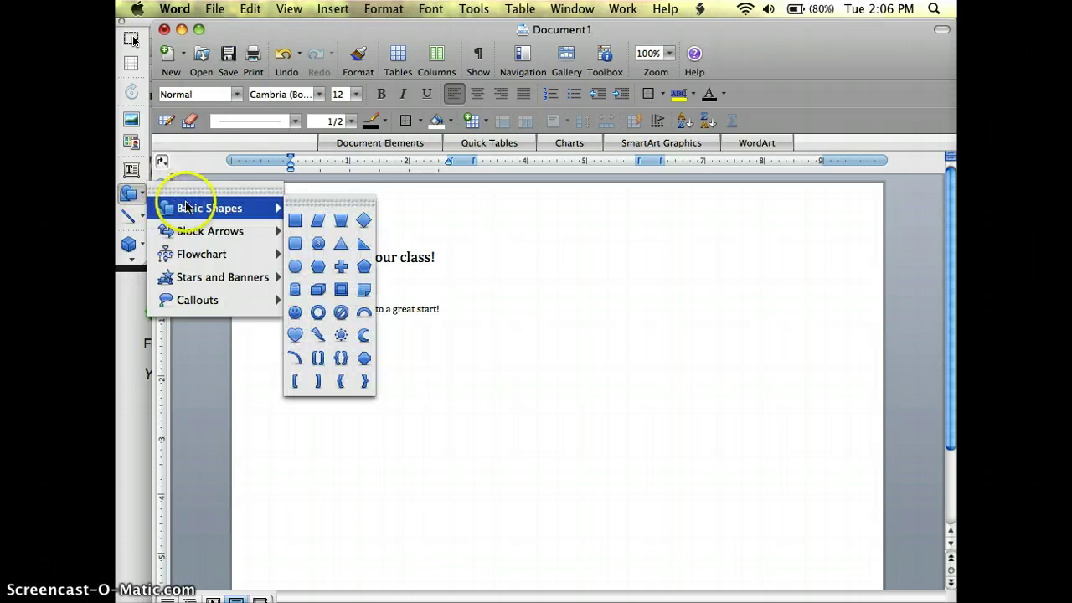
click(297, 221)
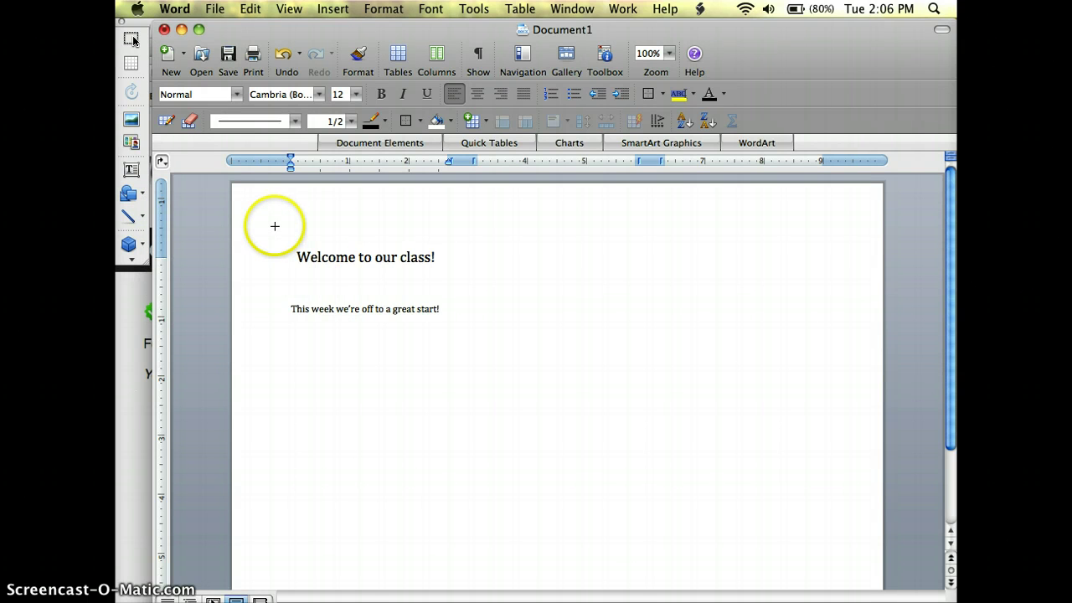
mouse_move(276, 226)
mouse_down()
mouse_move(294, 258)
mouse_move(352, 287)
mouse_move(442, 282)
mouse_up()
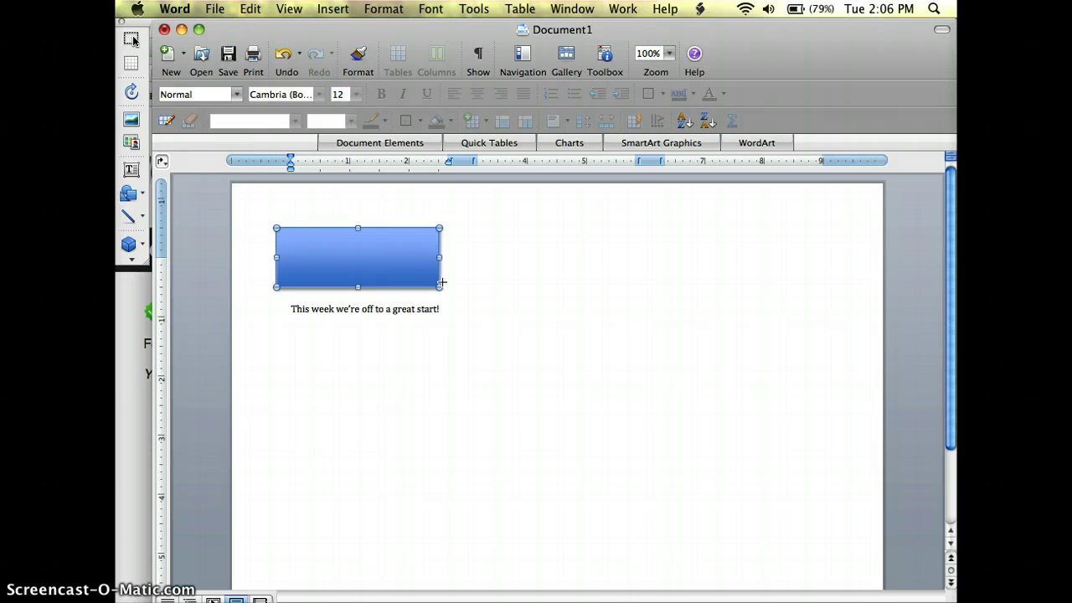
click(401, 268)
Step: Give the rectangle a light aqua fill and a matching light aqua line colour
double_click(389, 268)
click(540, 171)
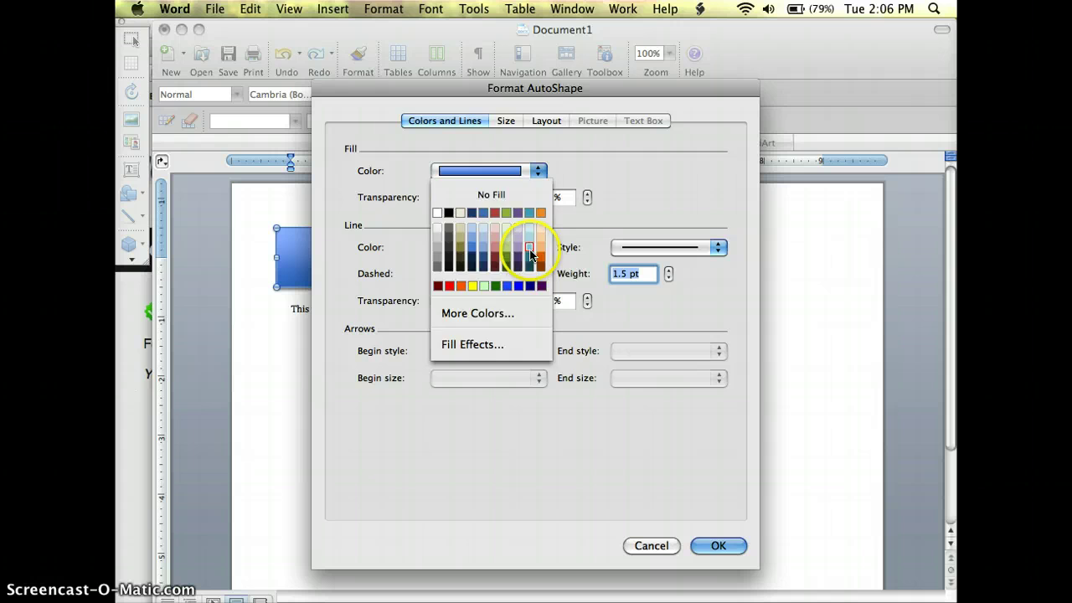
click(529, 248)
click(538, 247)
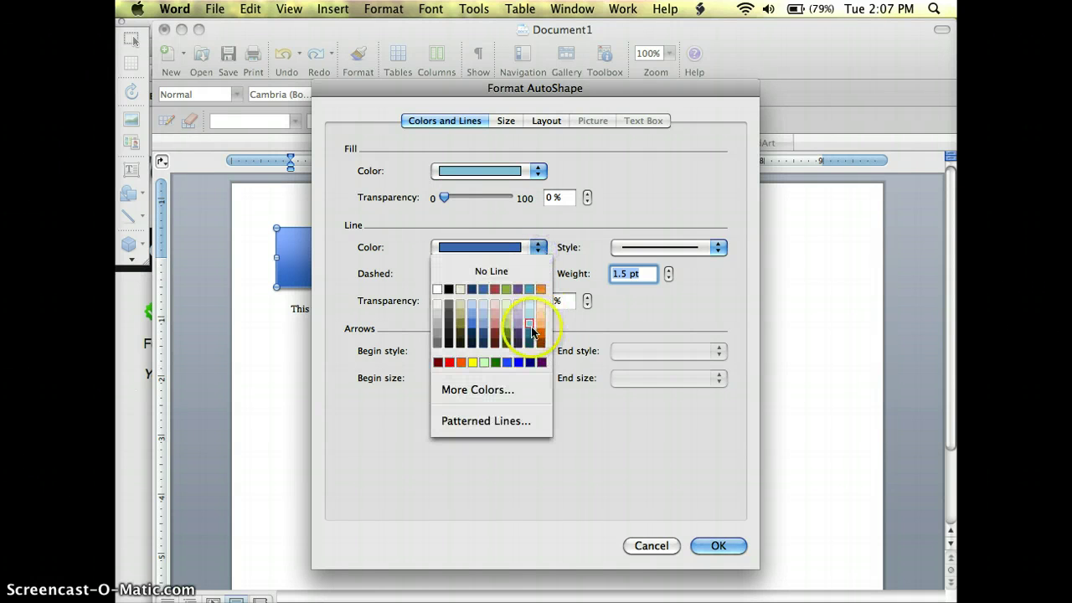
click(530, 327)
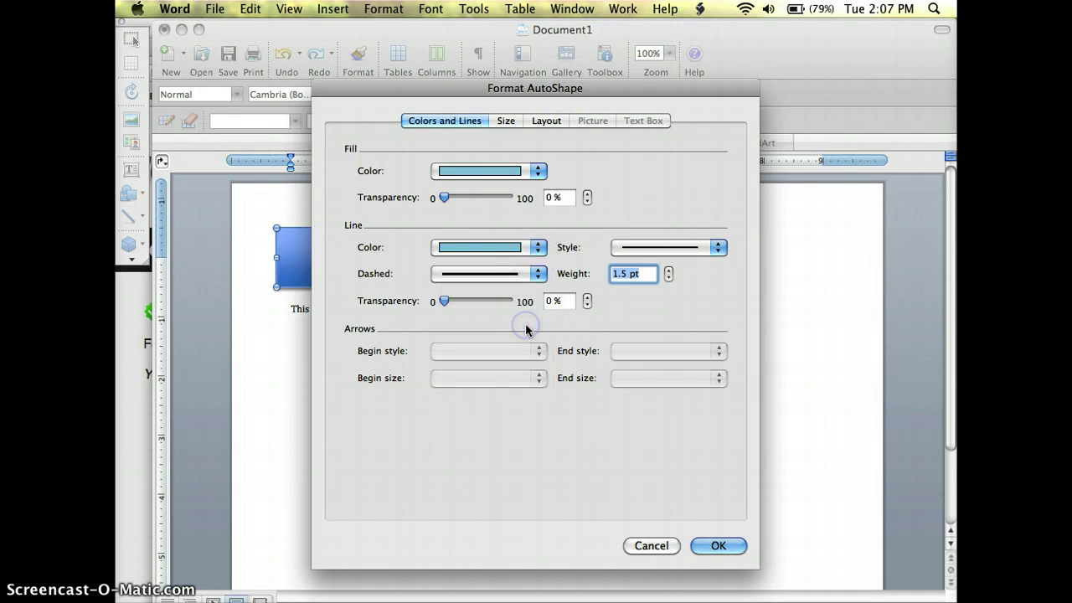
click(719, 546)
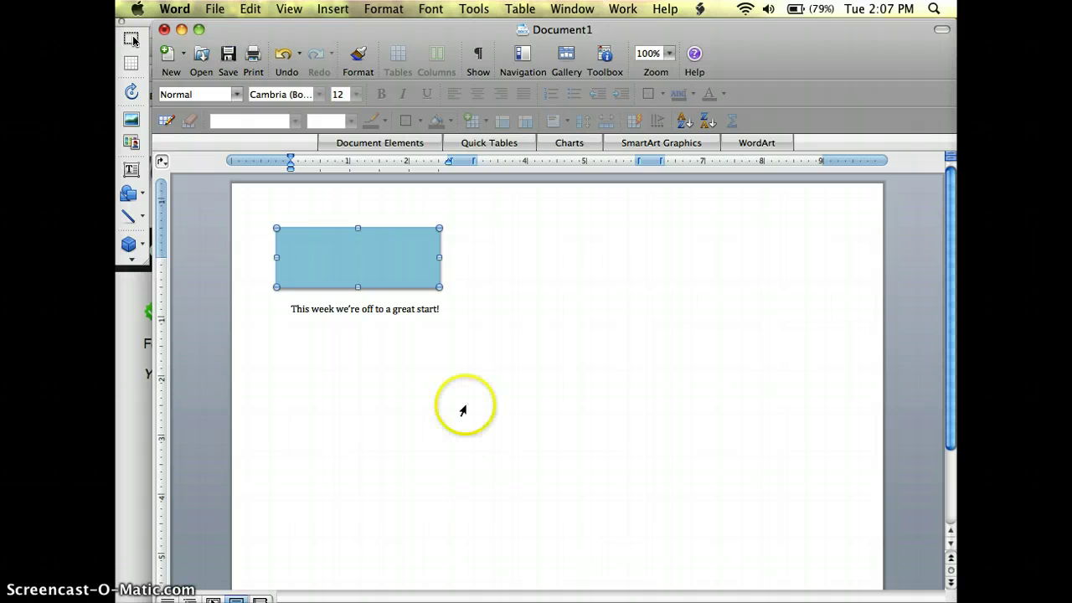
Step: Send the light aqua rectangle to back so 'Welcome to our class!' shows on it
click(604, 56)
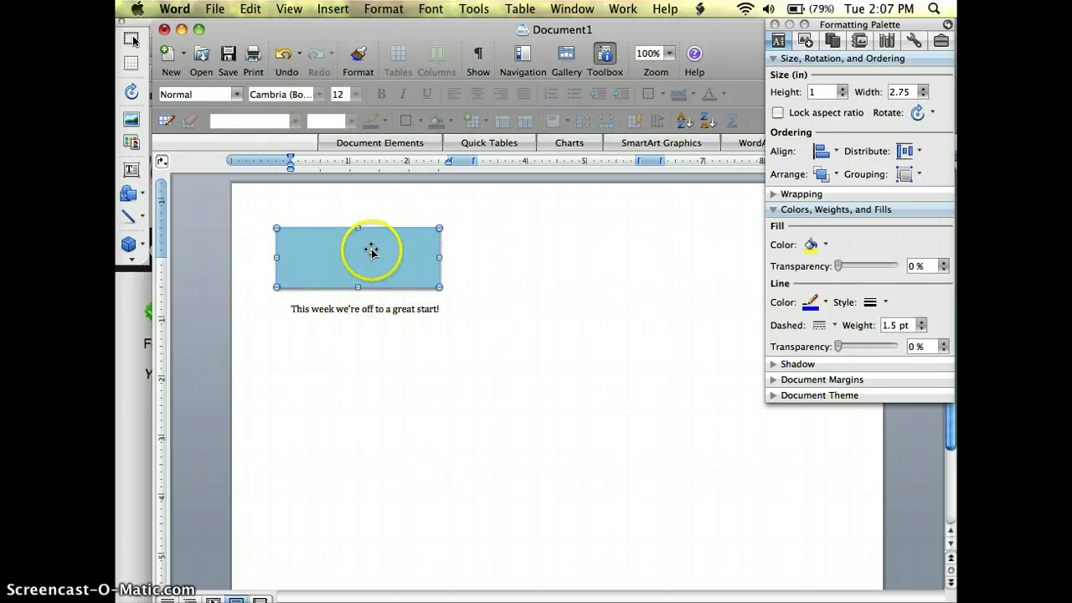
click(821, 174)
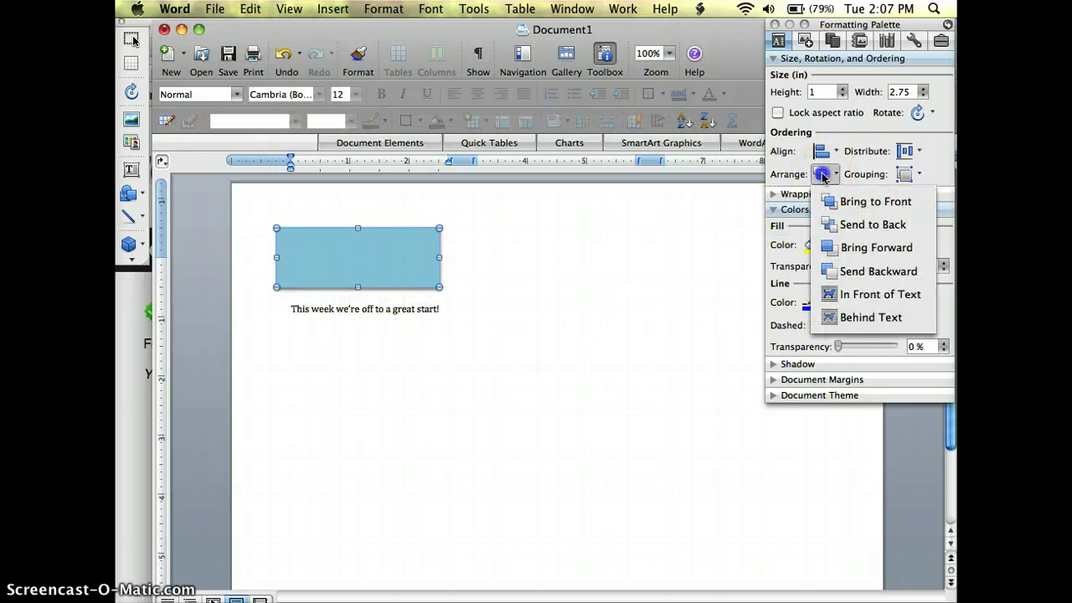
click(846, 226)
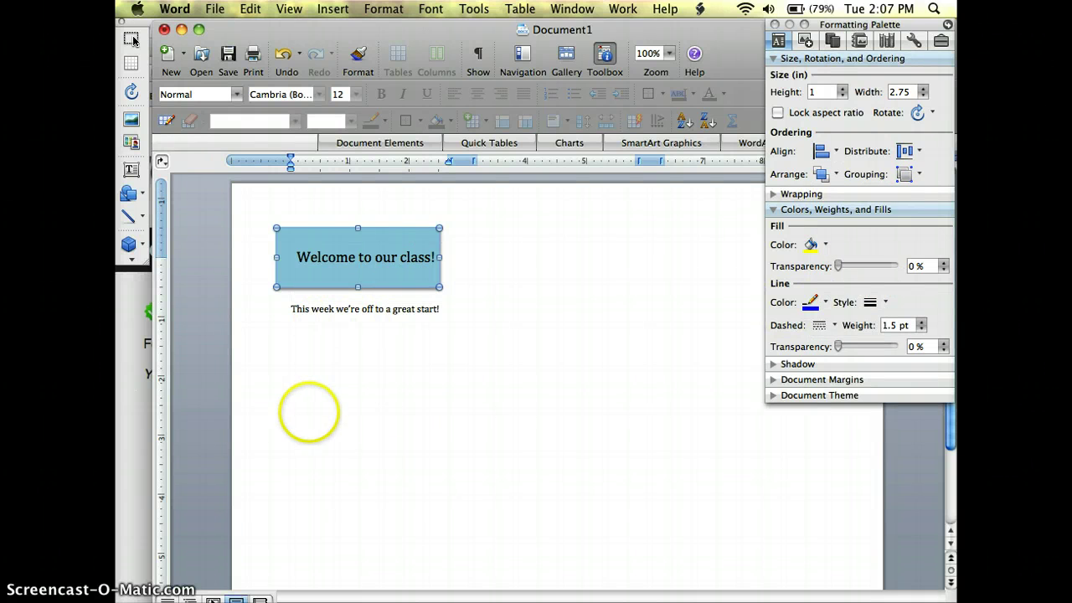
click(309, 413)
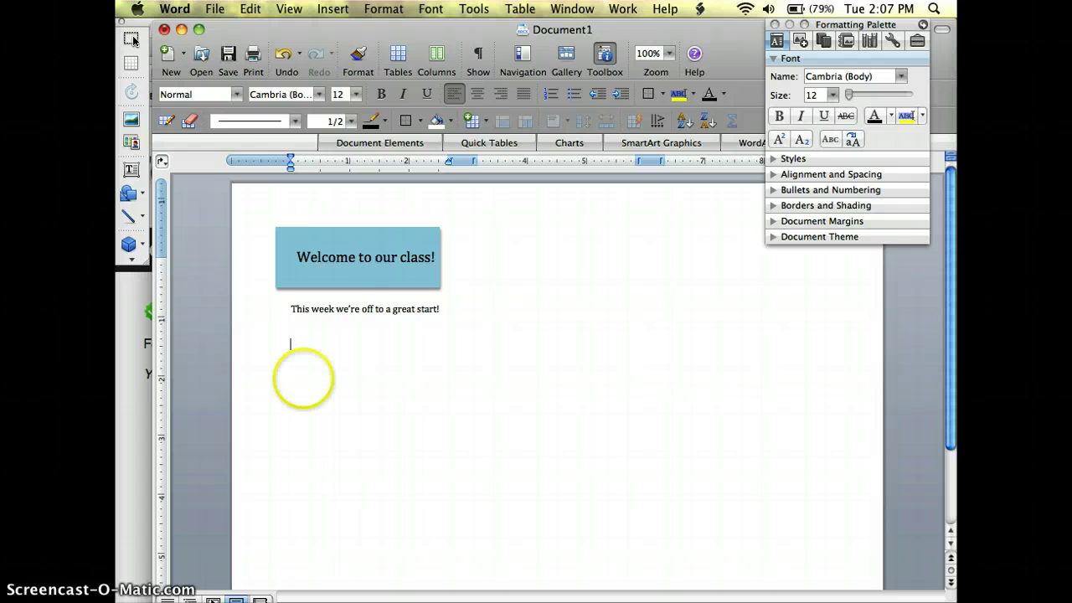
Step: Nudge the title box lower, then insert the 'storyteller' clip from the Clip Gallery
drag(337, 304, 282, 282)
click(332, 8)
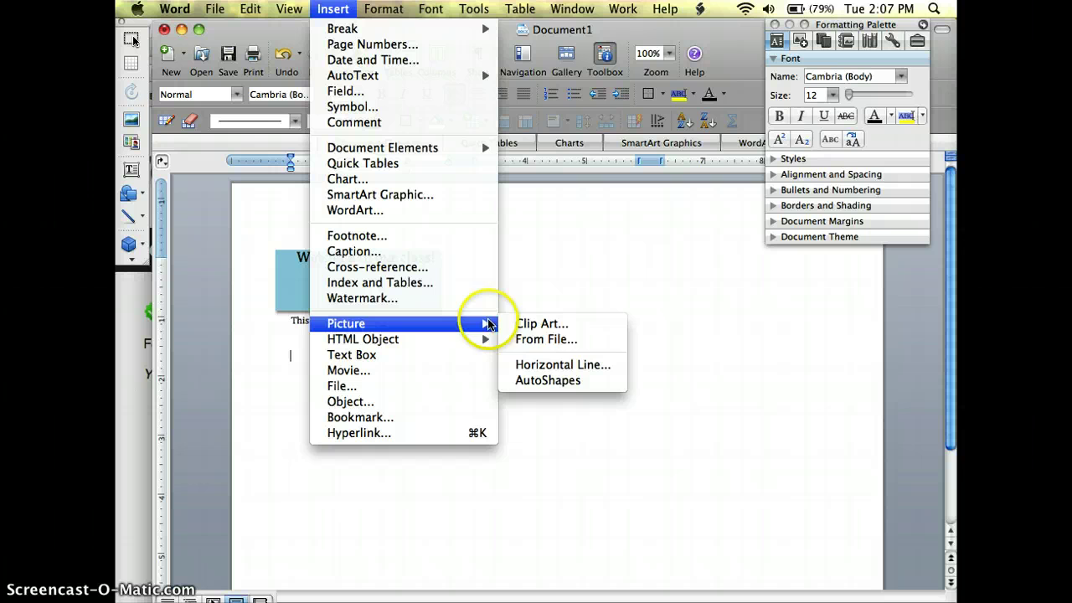
click(520, 325)
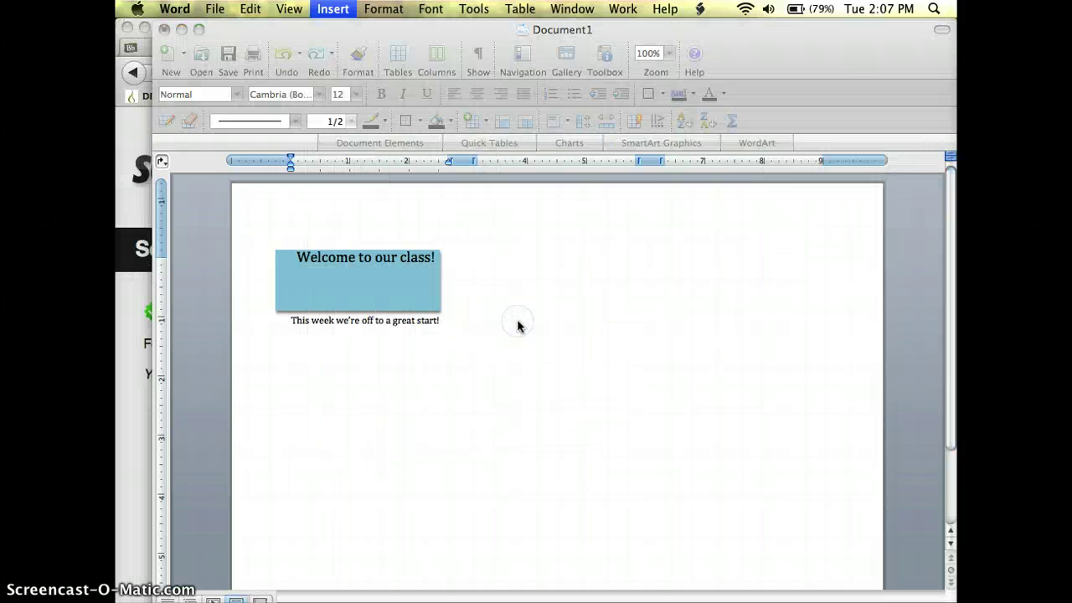
click(612, 283)
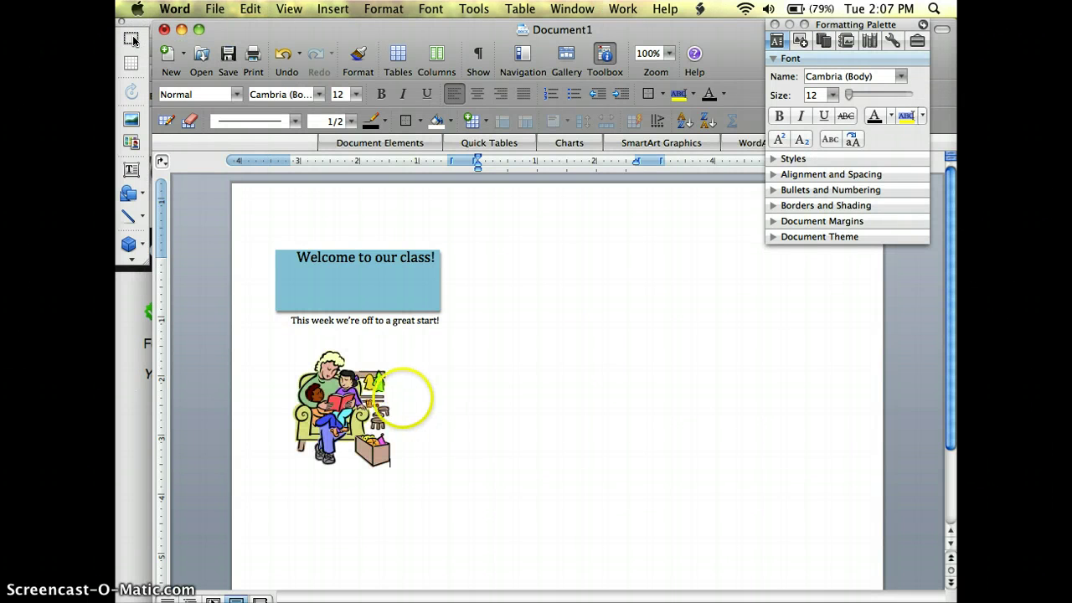
Step: Move the light aqua title box back above the 'This week…' line, centring the heading
drag(371, 299, 367, 300)
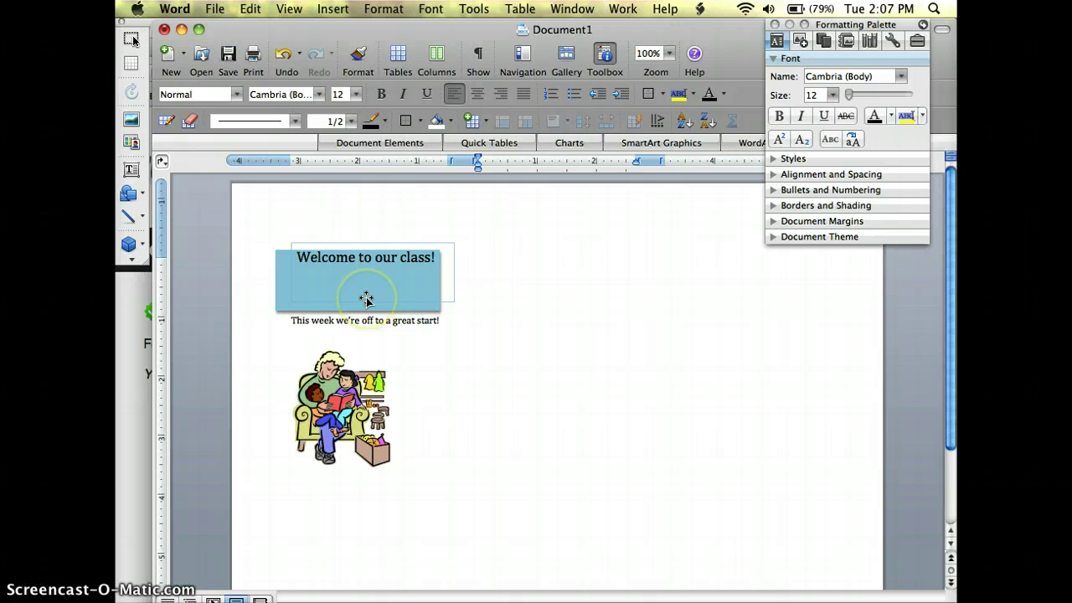
click(283, 289)
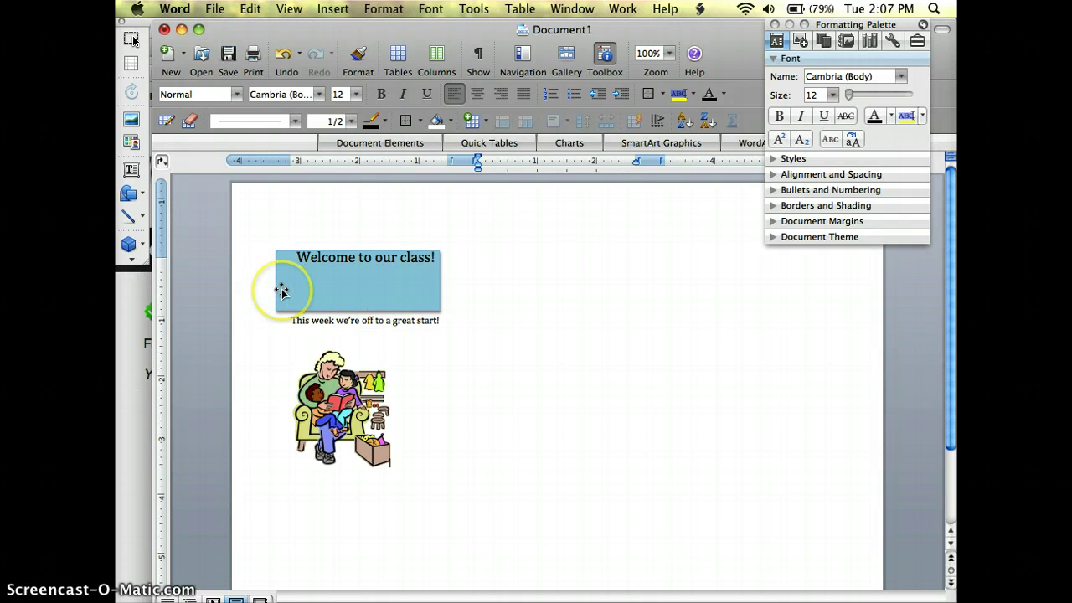
click(282, 290)
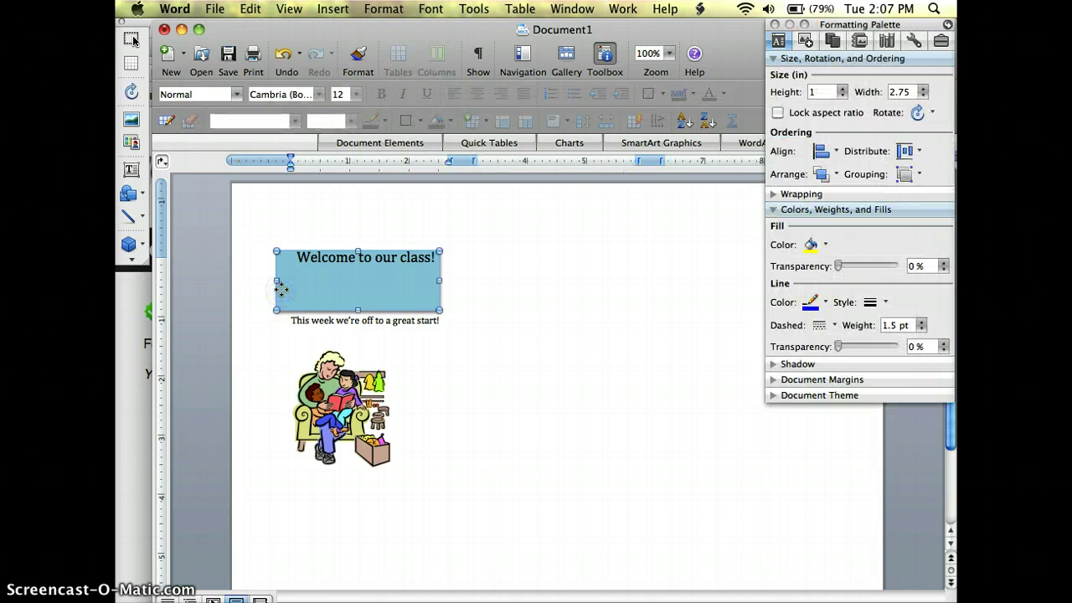
click(347, 445)
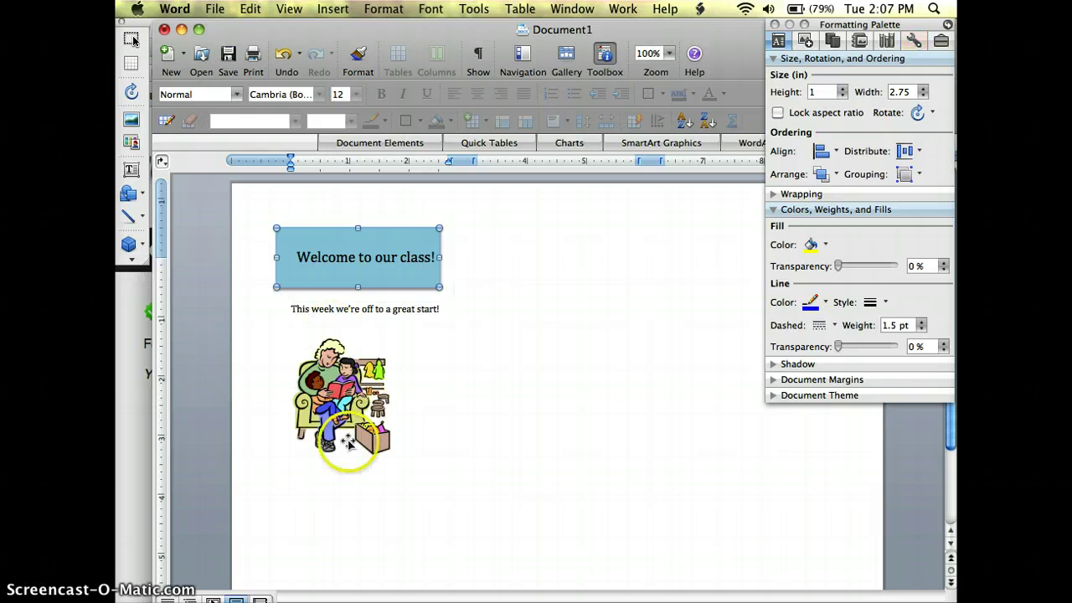